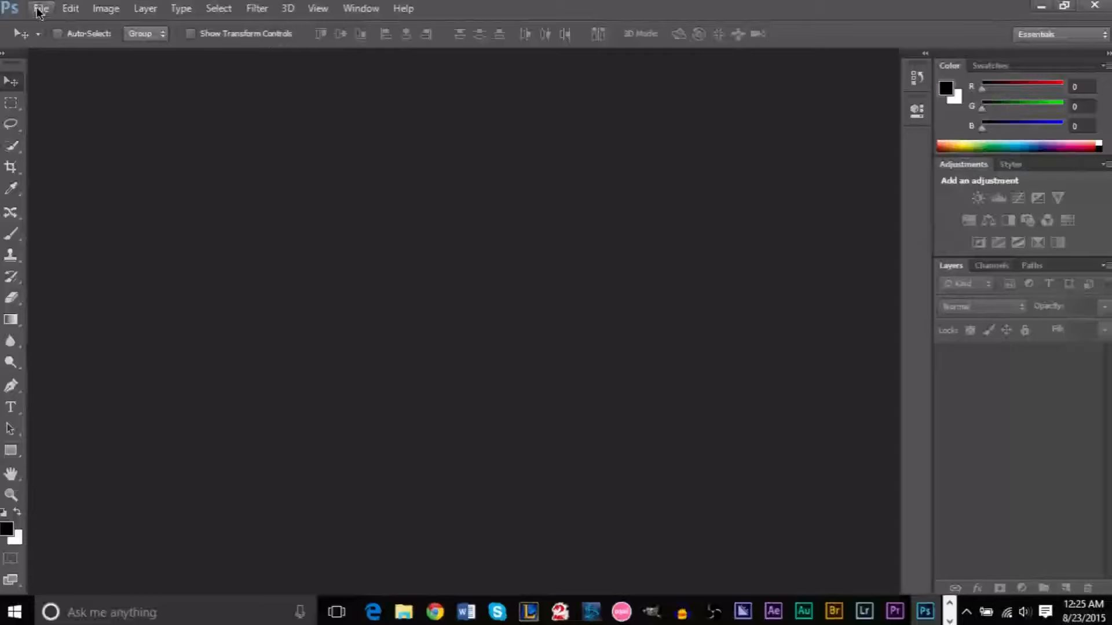
- Open the sky image 1.jpg from the Double Exposure folder on the Desktop
click(39, 9)
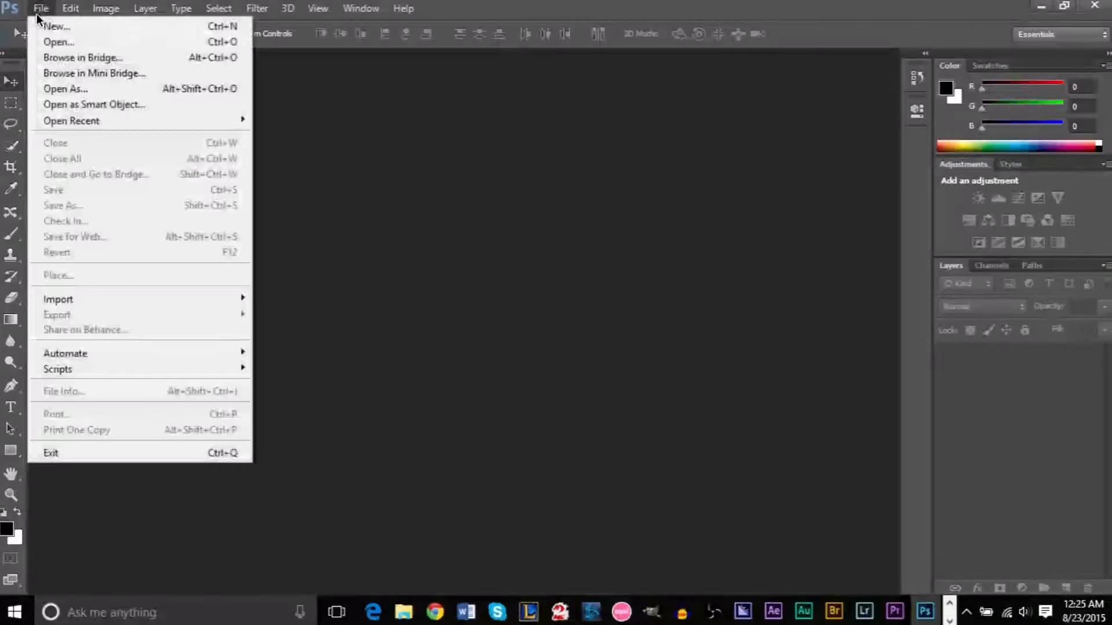
click(51, 44)
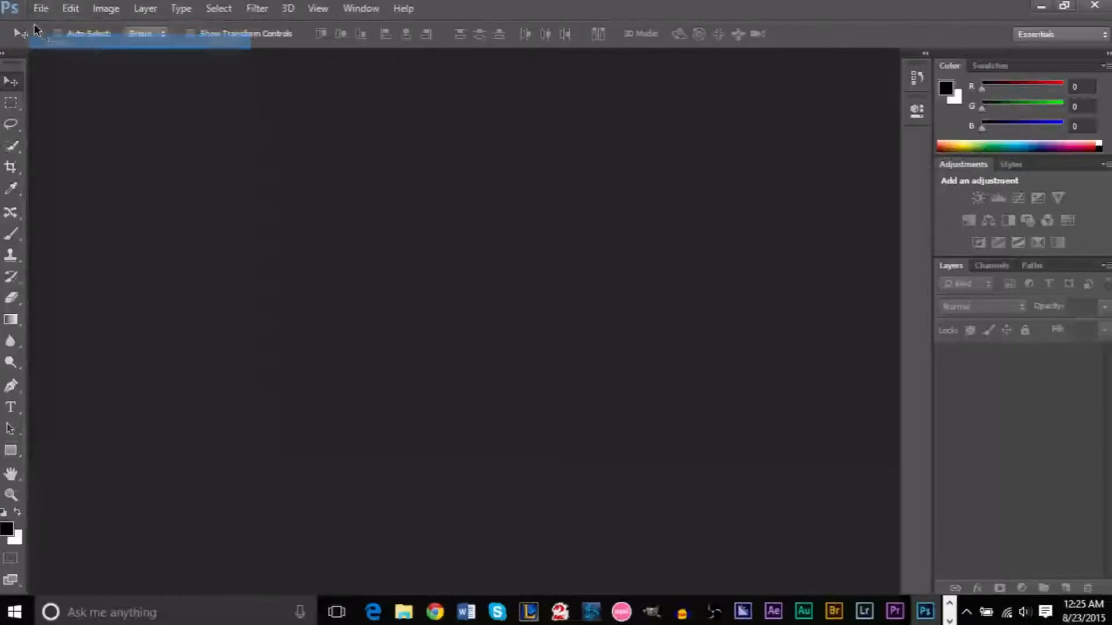
drag(194, 37, 375, 98)
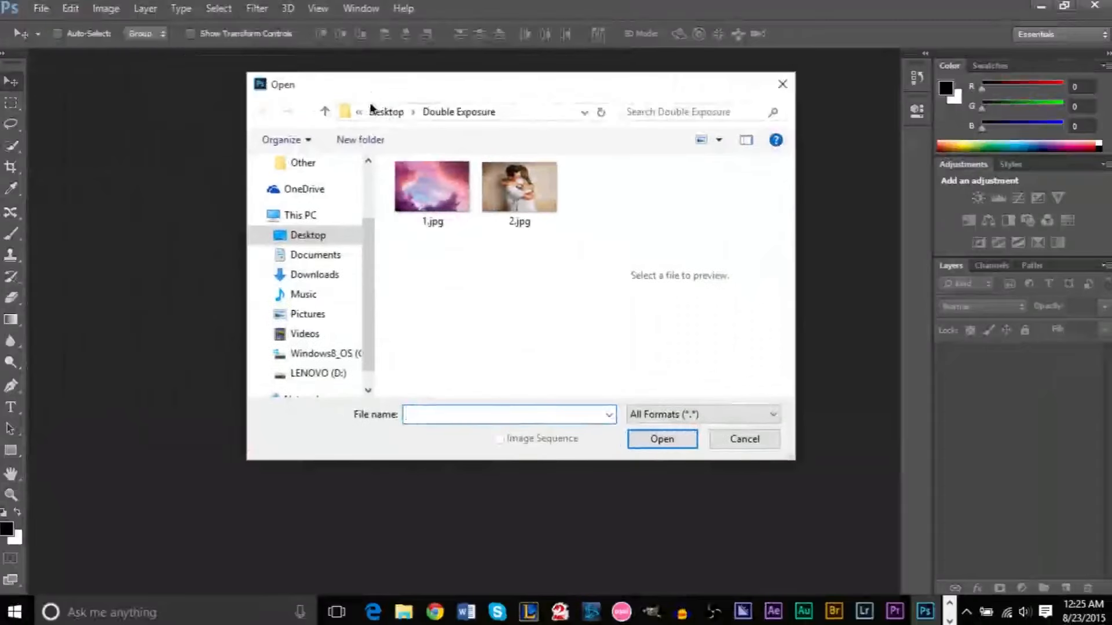
click(448, 208)
click(524, 209)
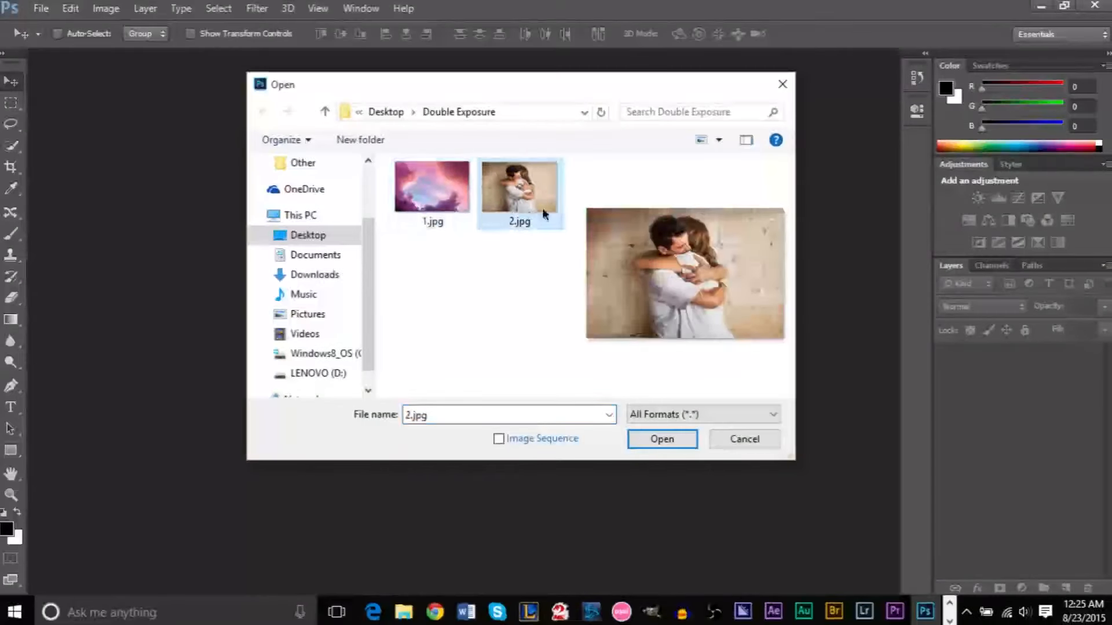
click(394, 217)
click(527, 203)
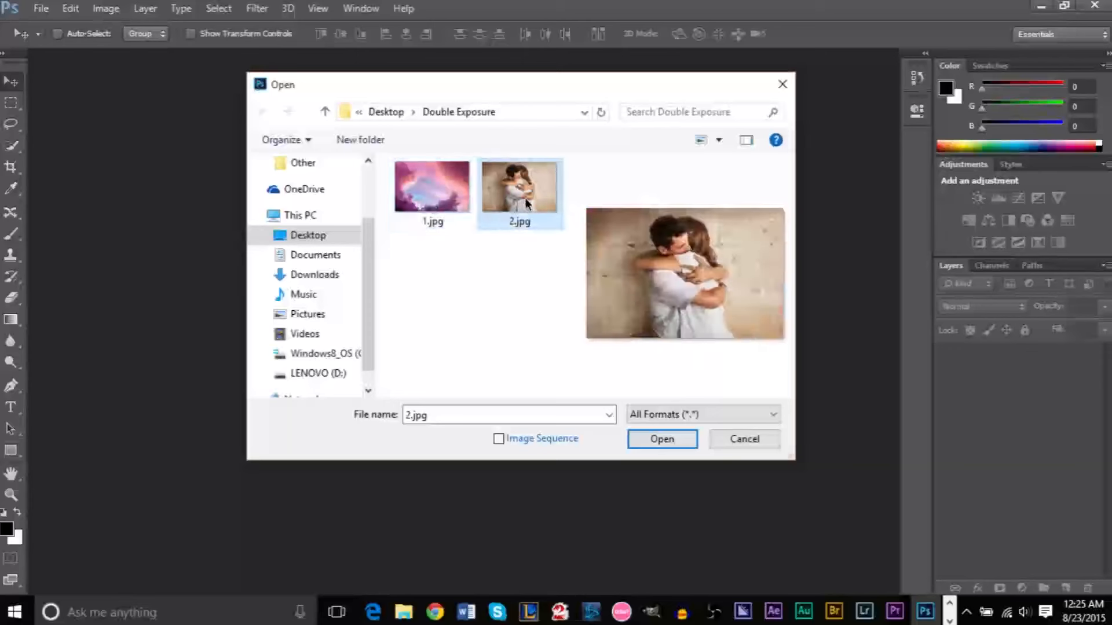
click(443, 210)
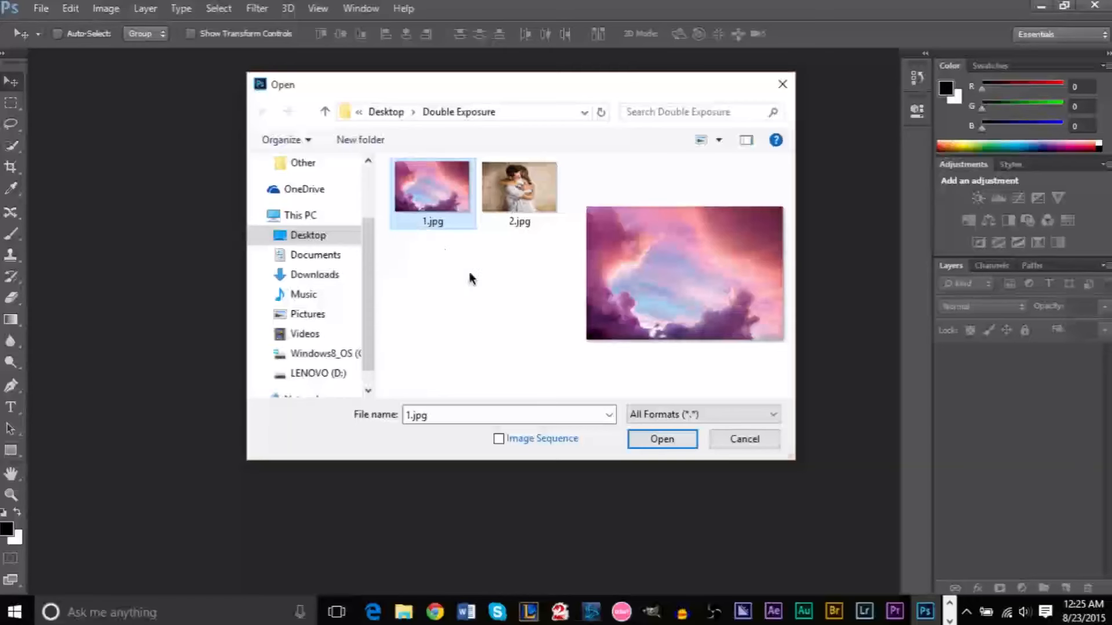
drag(433, 267, 524, 197)
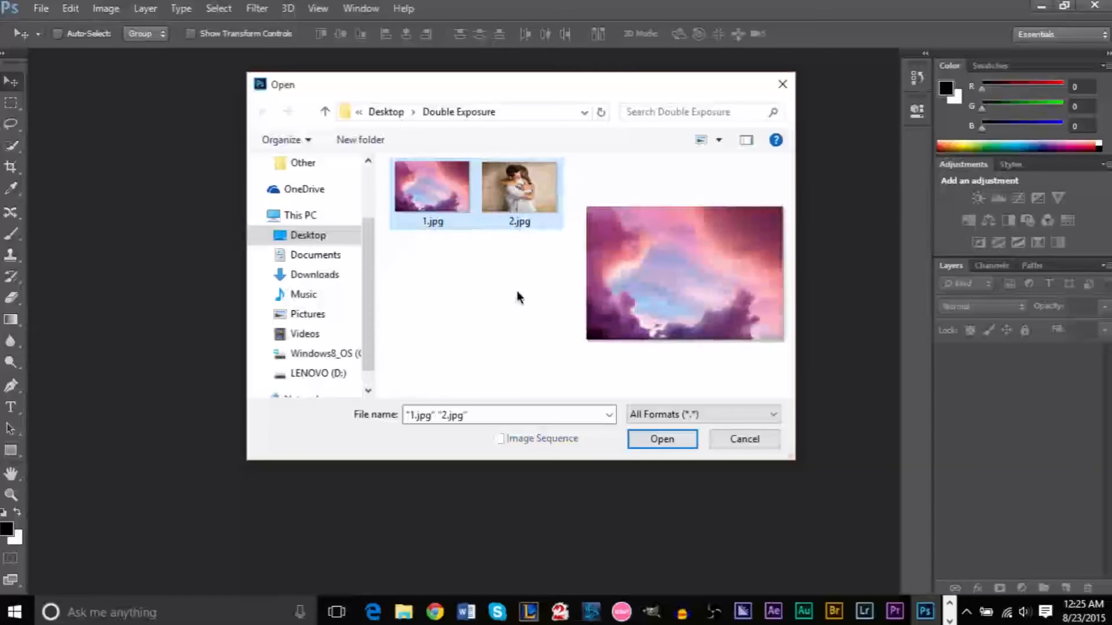
click(517, 292)
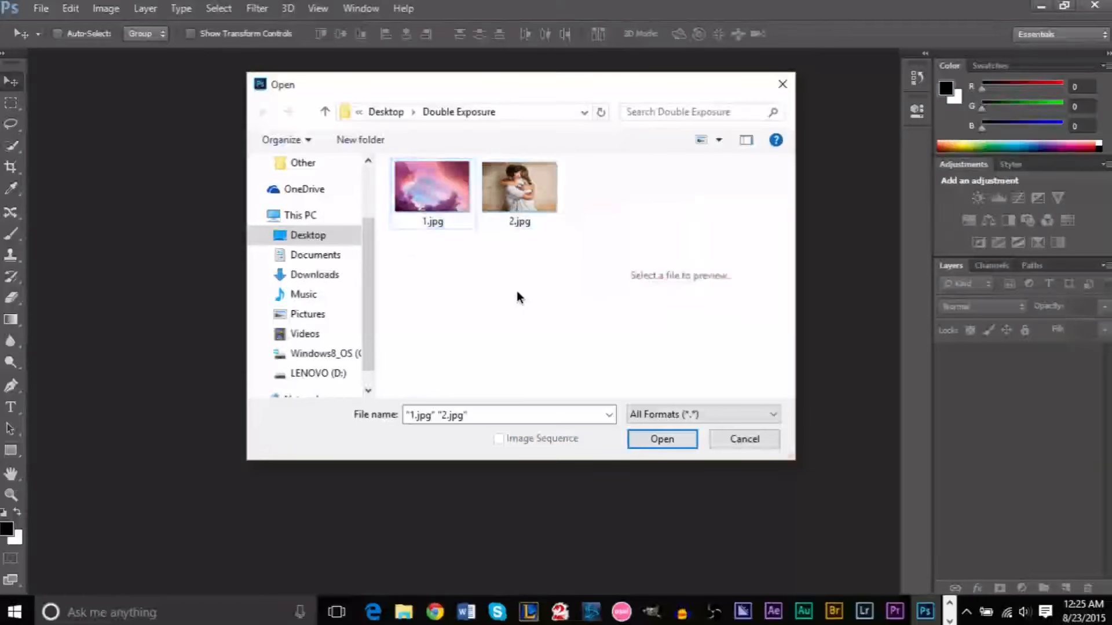
double_click(421, 198)
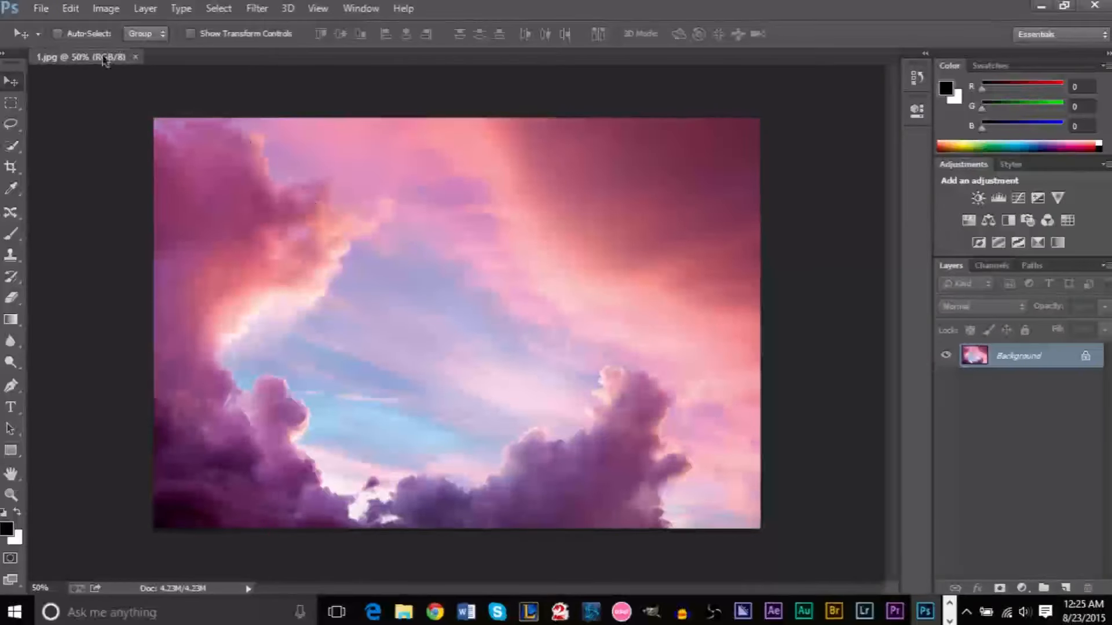
- Open the couple photo 2.jpg from the Double Exposure folder as a second document
click(45, 12)
click(57, 43)
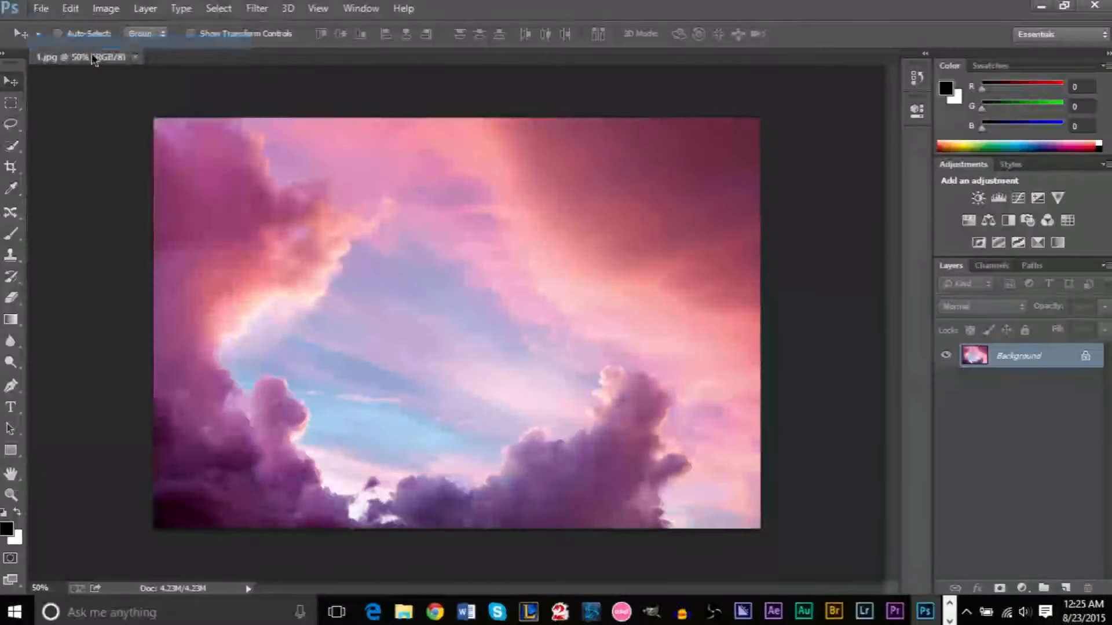
double_click(518, 204)
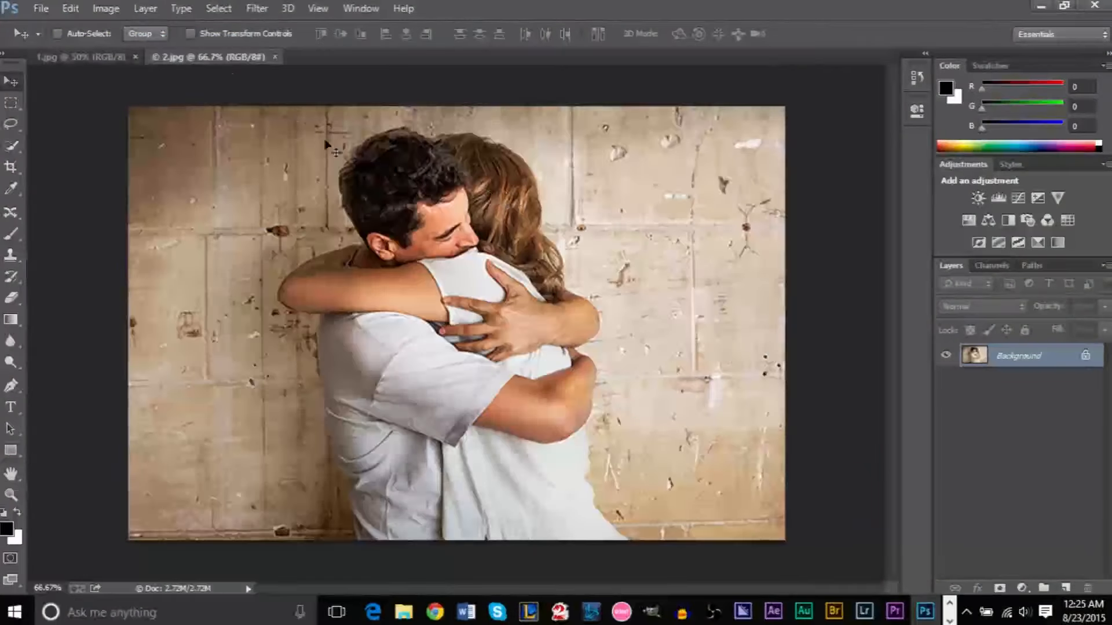
click(112, 62)
click(192, 57)
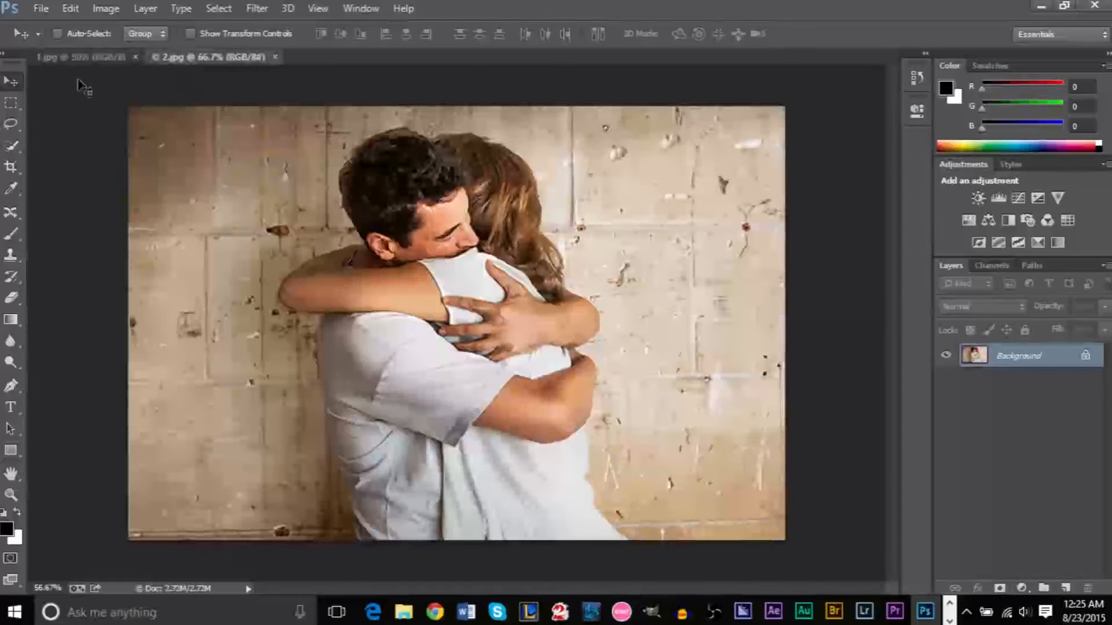
click(78, 57)
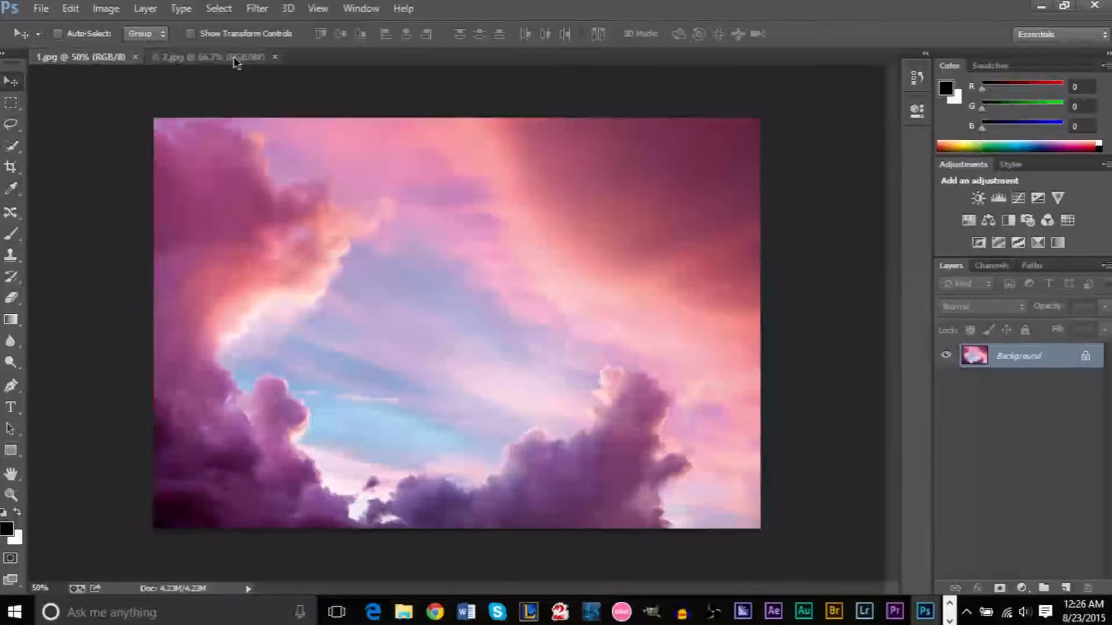
click(201, 58)
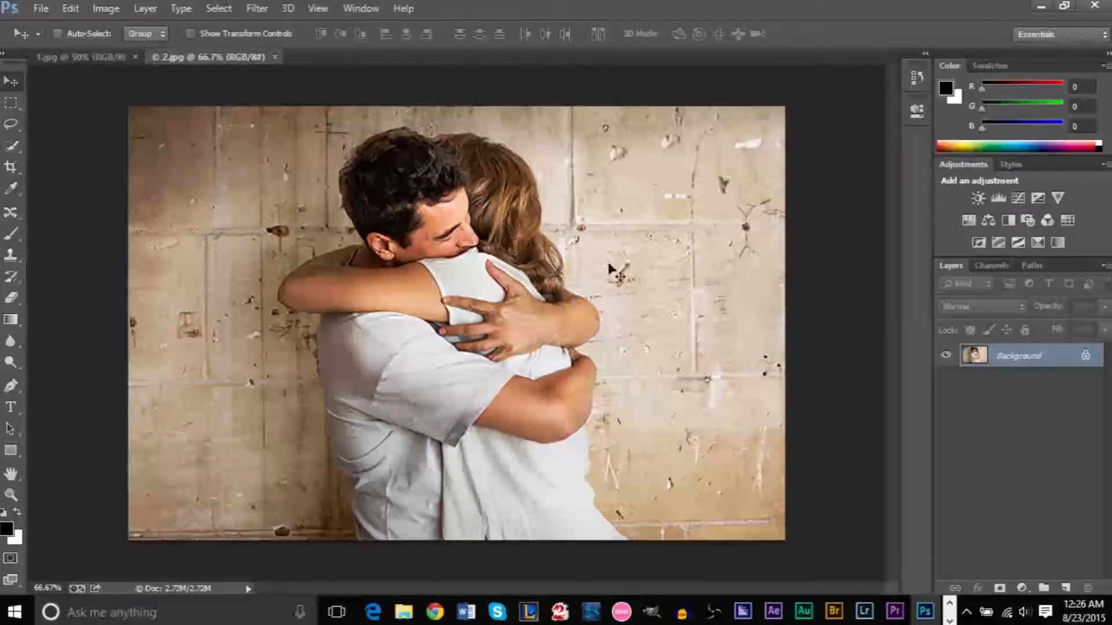
click(103, 61)
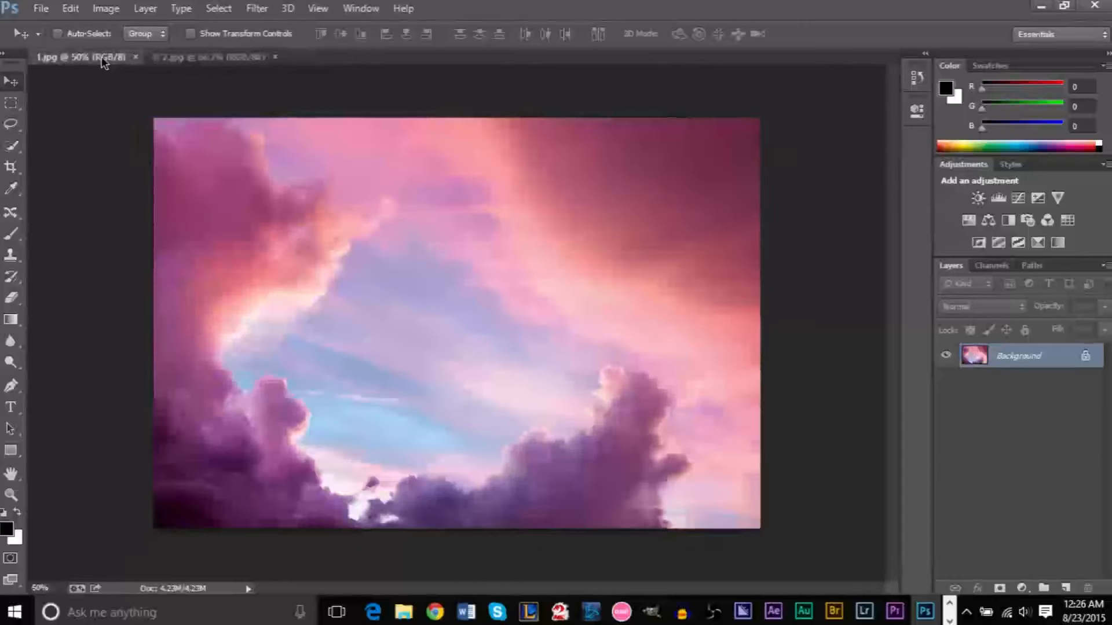
- Copy the couple photo from 2.jpg into the 1.jpg document with the Move tool, placing it over the sky
click(191, 57)
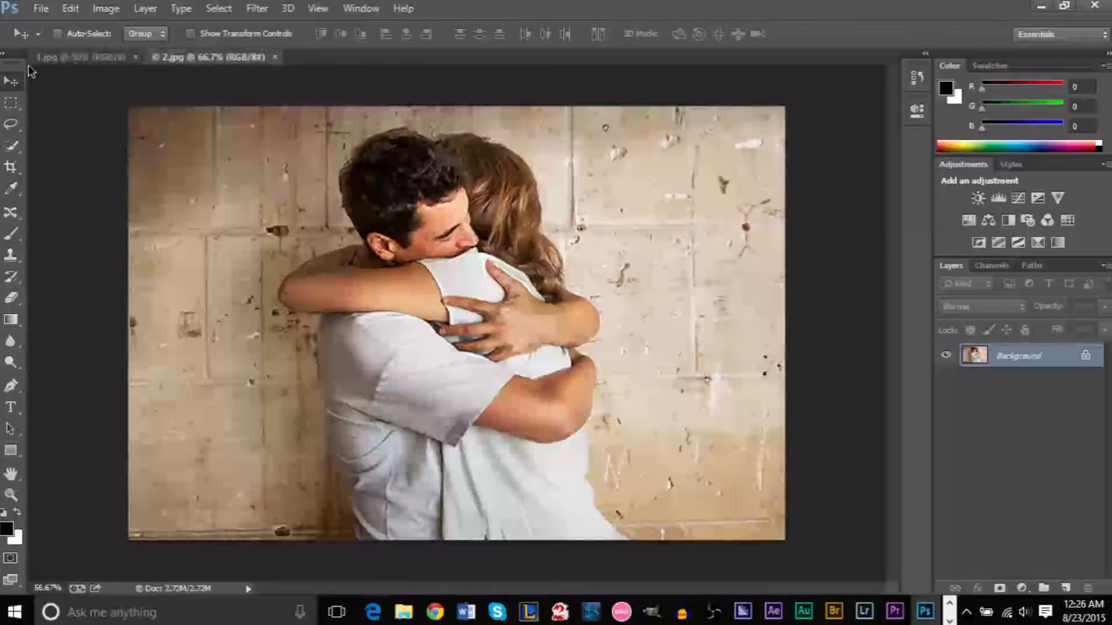
drag(487, 293, 312, 231)
drag(350, 263, 521, 314)
click(272, 57)
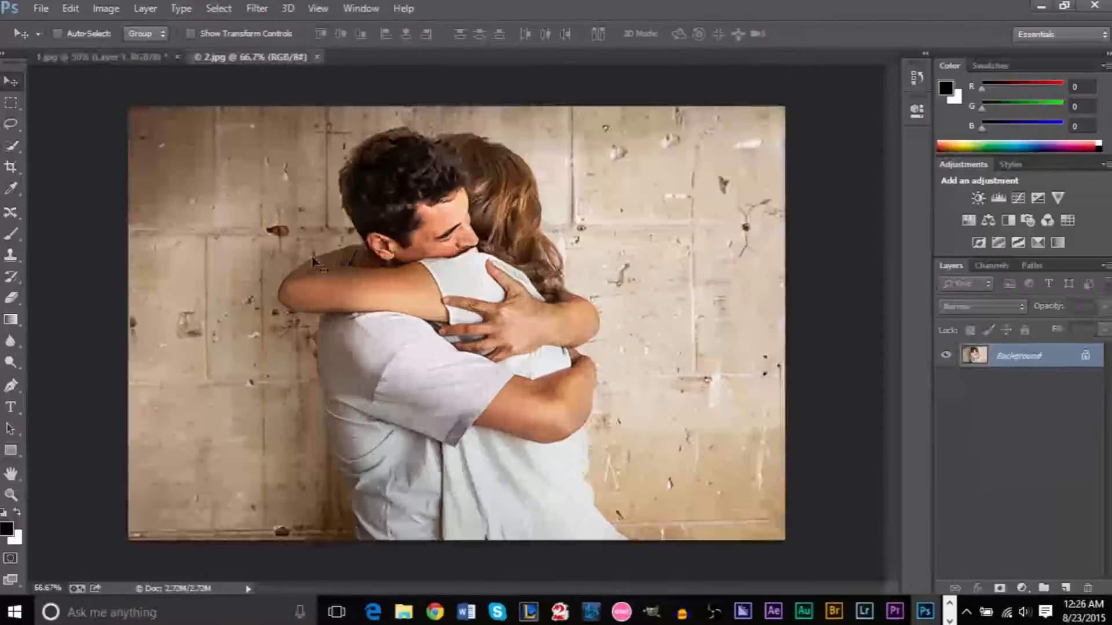
drag(307, 225, 364, 249)
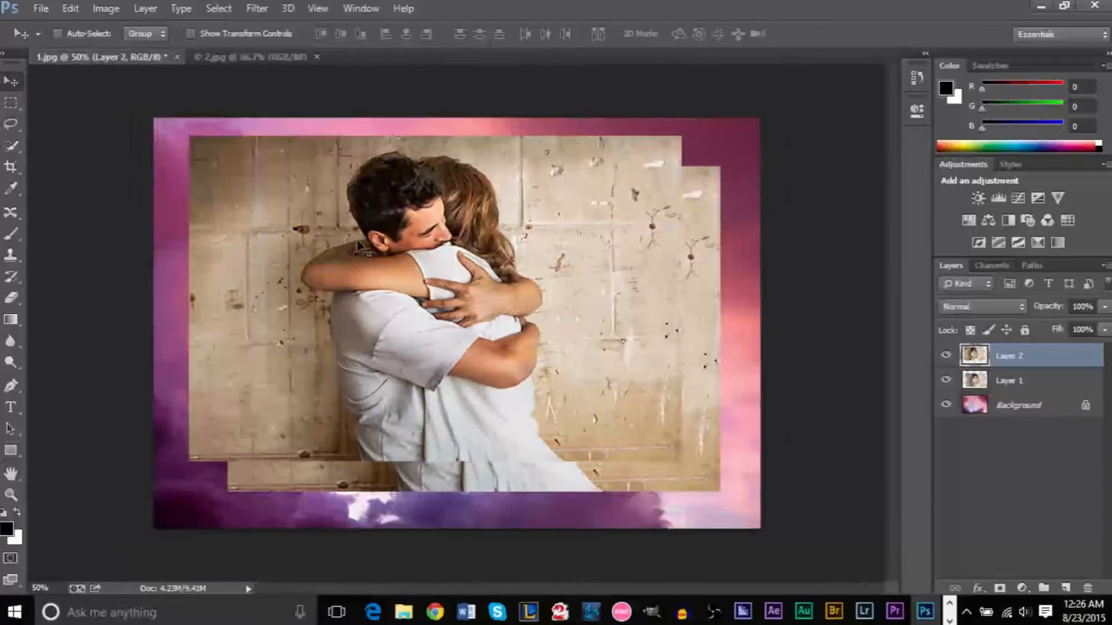
key(ctrl+z)
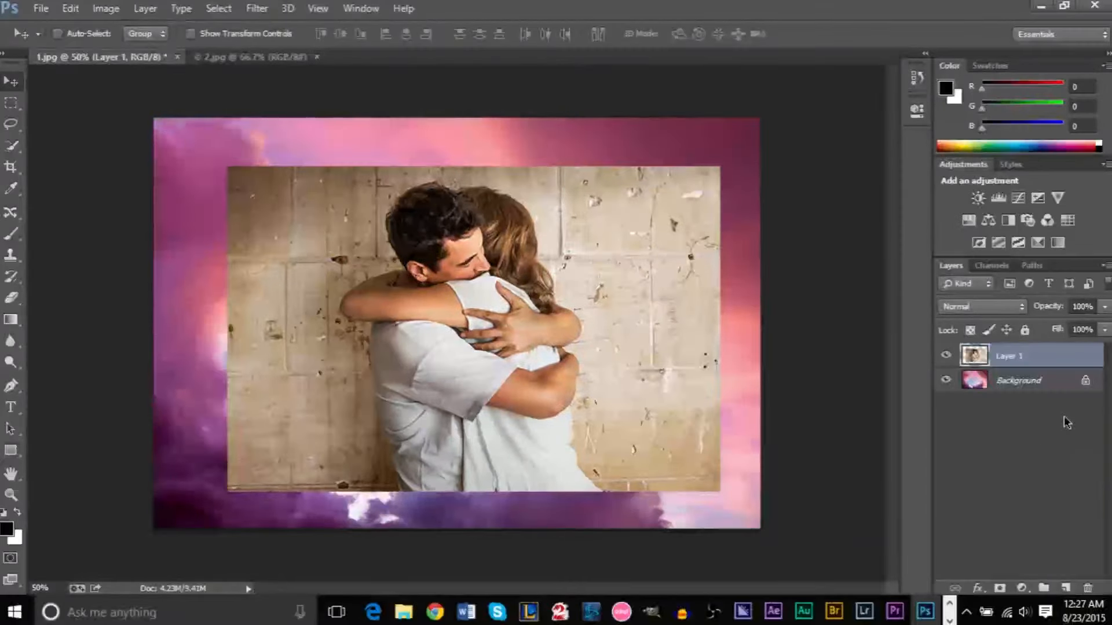
- Reposition the couple photo on Layer 1 closer to the centre of the sky image
mouse_move(512, 354)
mouse_down()
mouse_move(449, 300)
mouse_move(438, 304)
mouse_move(512, 355)
mouse_move(502, 339)
mouse_up()
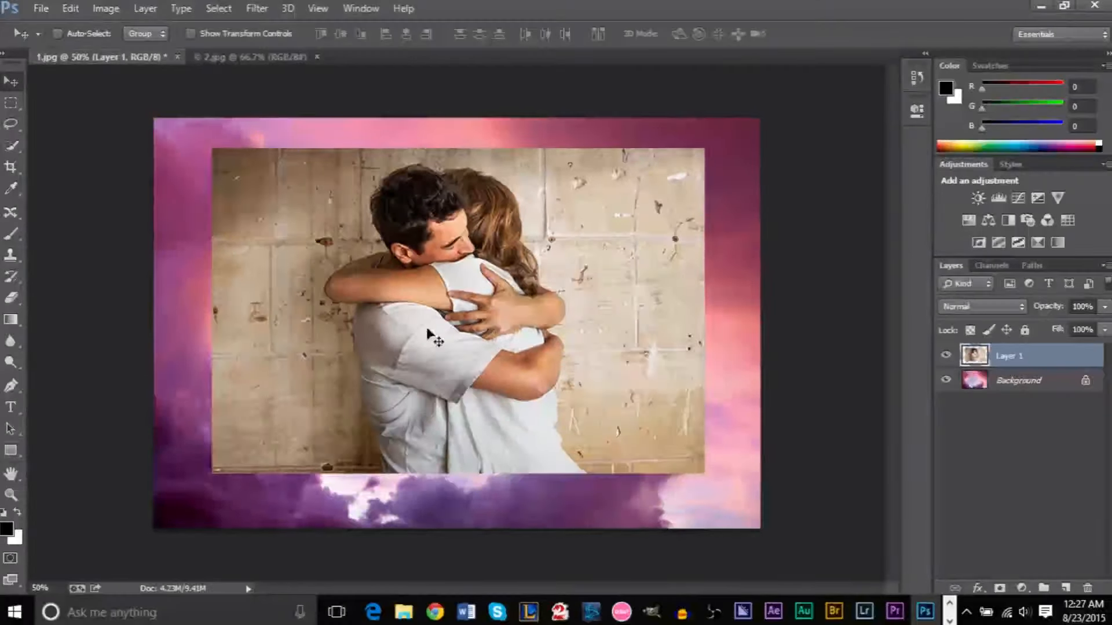
click(1015, 382)
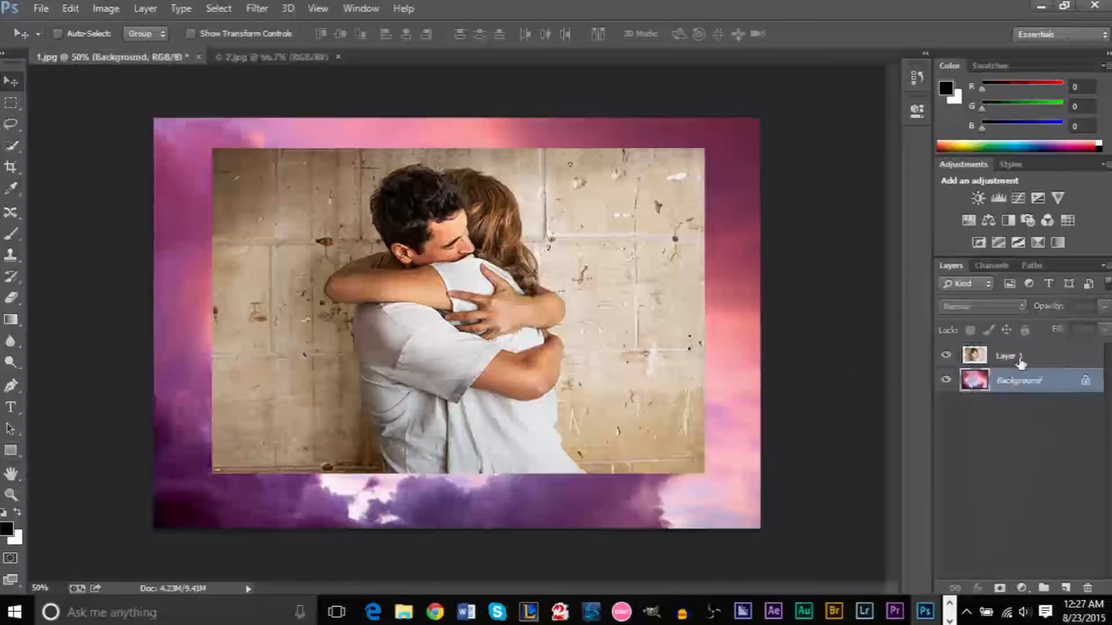
click(1018, 359)
mouse_move(467, 339)
mouse_down()
mouse_move(477, 352)
mouse_move(477, 343)
mouse_up()
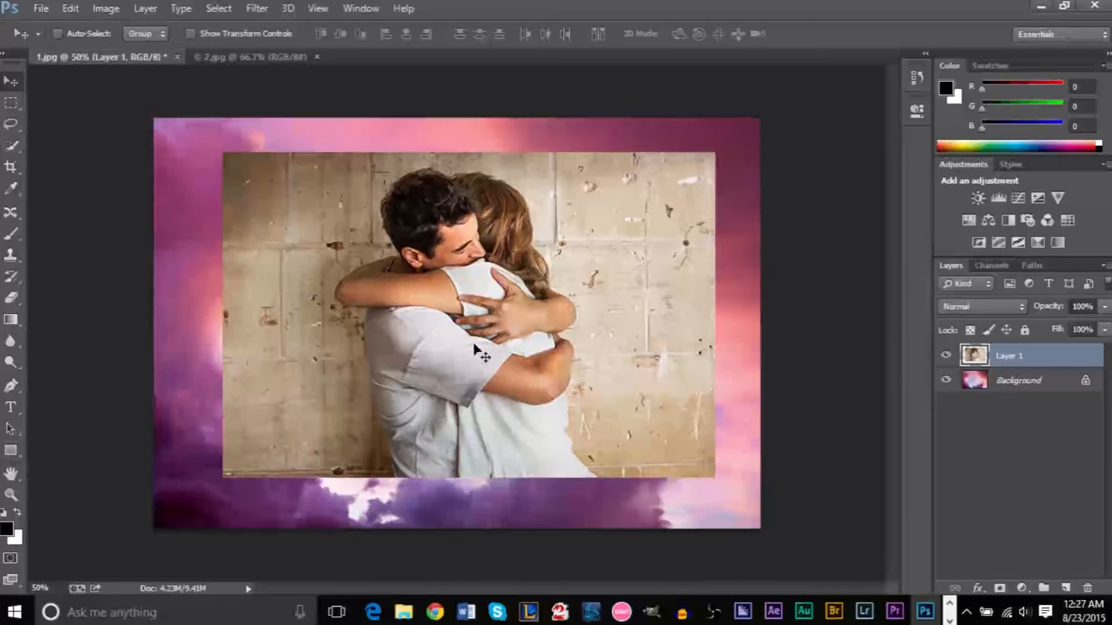
- Scale Layer 1 up to about 117% and shift it over the upper left corner of the canvas
click(73, 11)
mouse_move(164, 457)
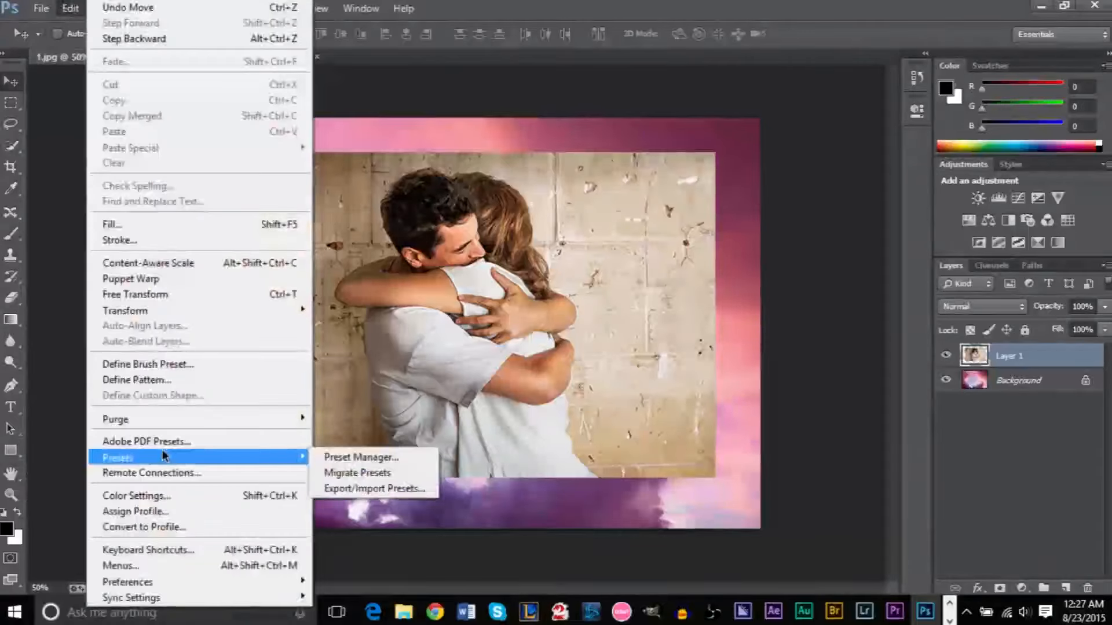
mouse_move(161, 312)
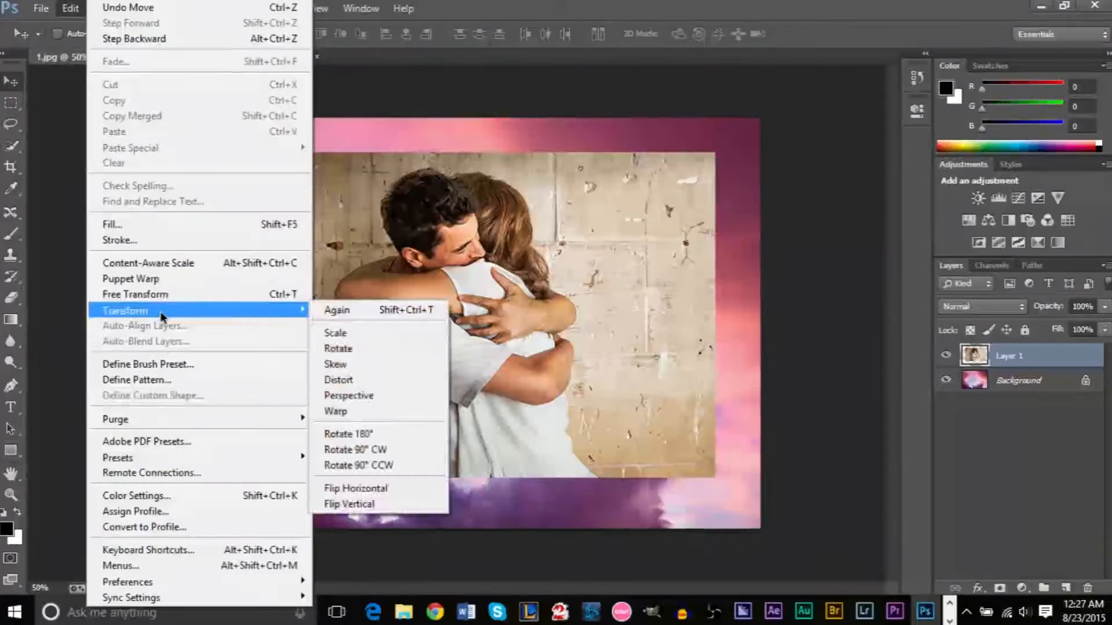
click(350, 334)
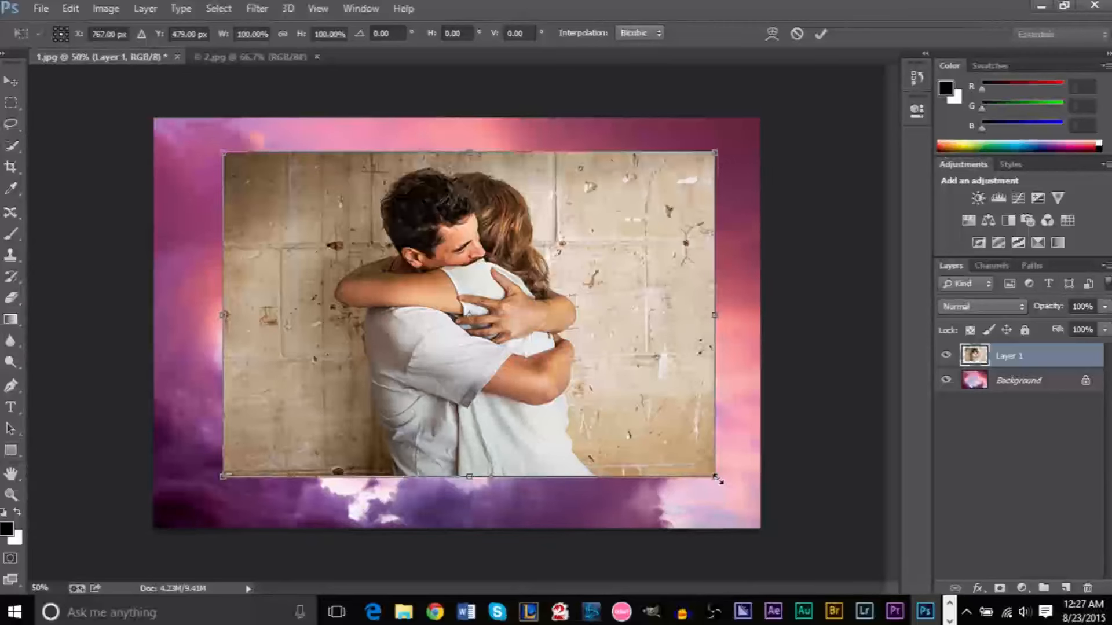
drag(716, 478, 783, 572)
drag(610, 425, 530, 381)
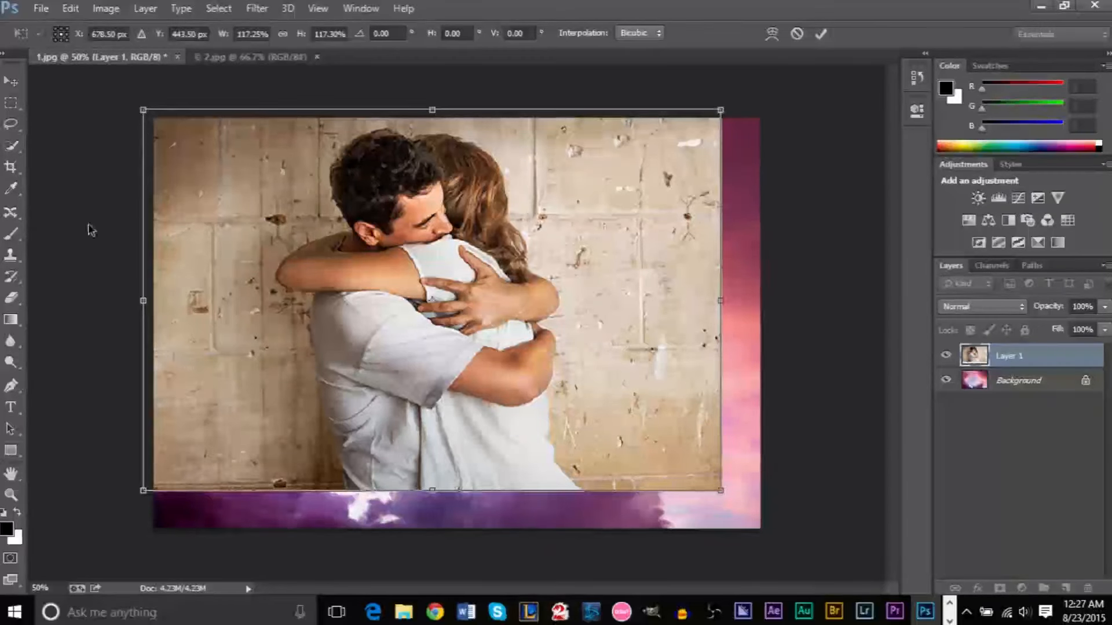
mouse_move(188, 176)
mouse_down()
mouse_move(196, 190)
mouse_move(185, 172)
mouse_up()
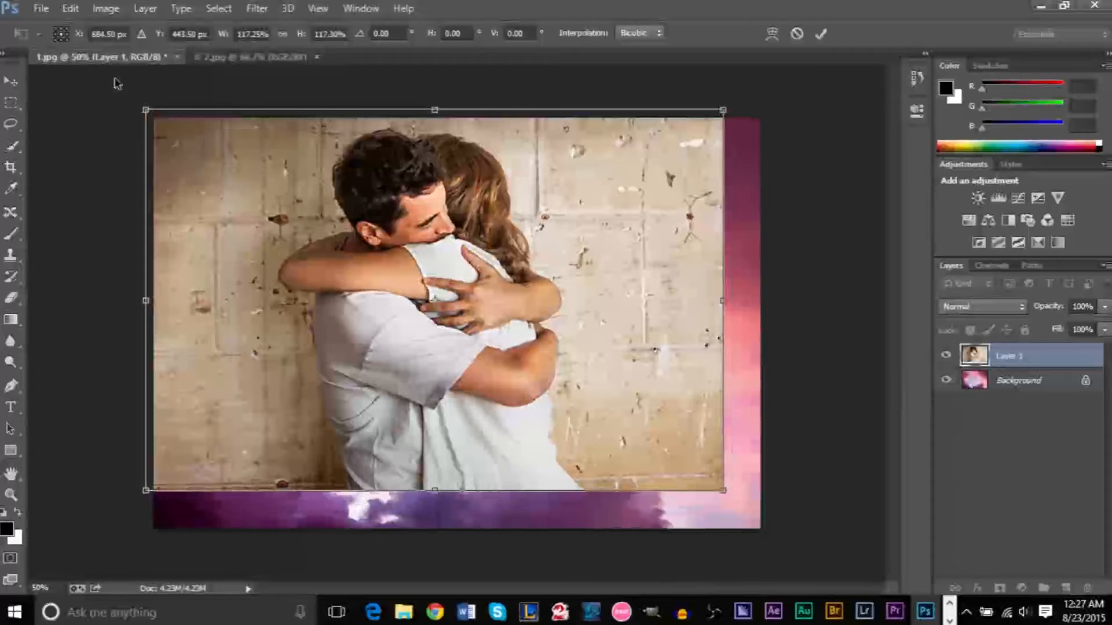
- Enlarge Layer 1 further to about 130%, position it to cover the whole canvas, and apply the transformation
drag(718, 488, 775, 540)
drag(586, 405, 581, 412)
drag(481, 311, 483, 304)
drag(375, 387, 377, 381)
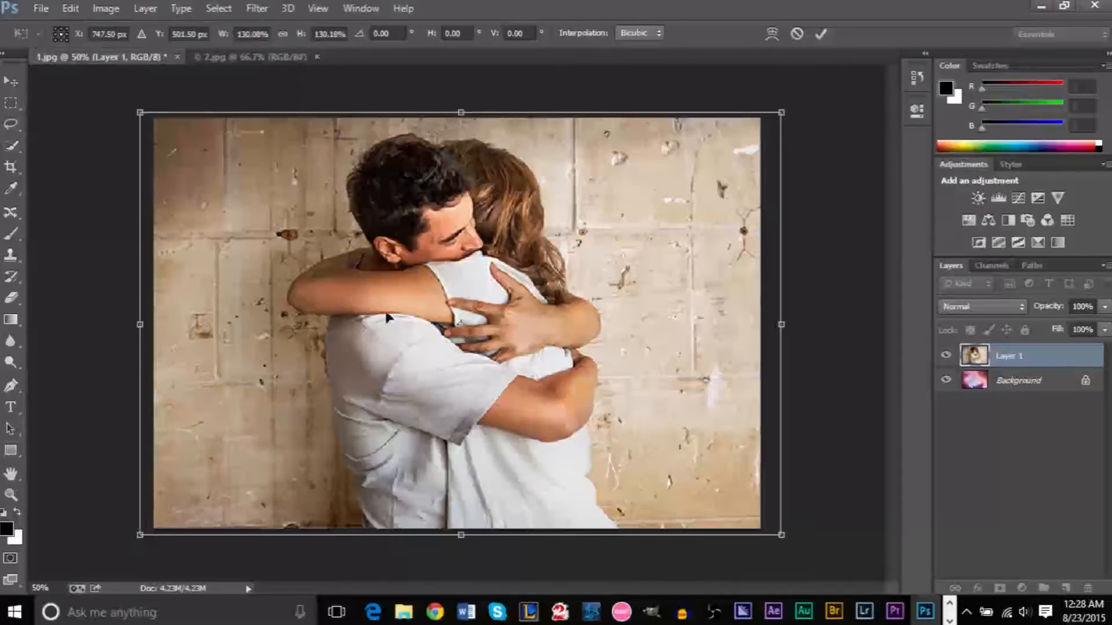
key(Return)
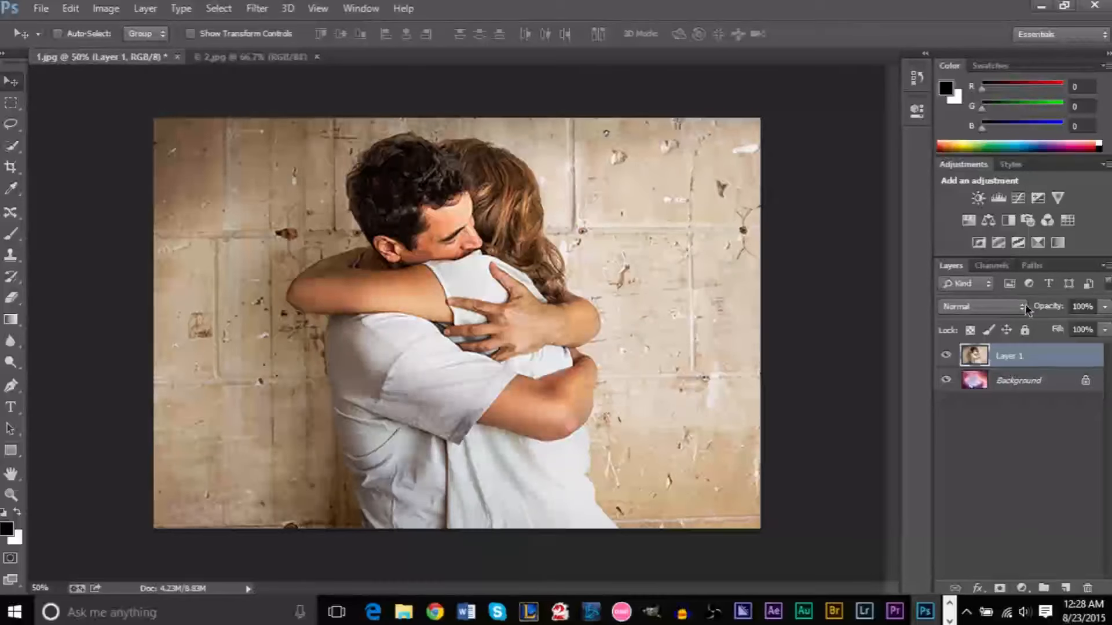
- Set Layer 1's blend mode to Screen and its opacity to 63%
click(983, 310)
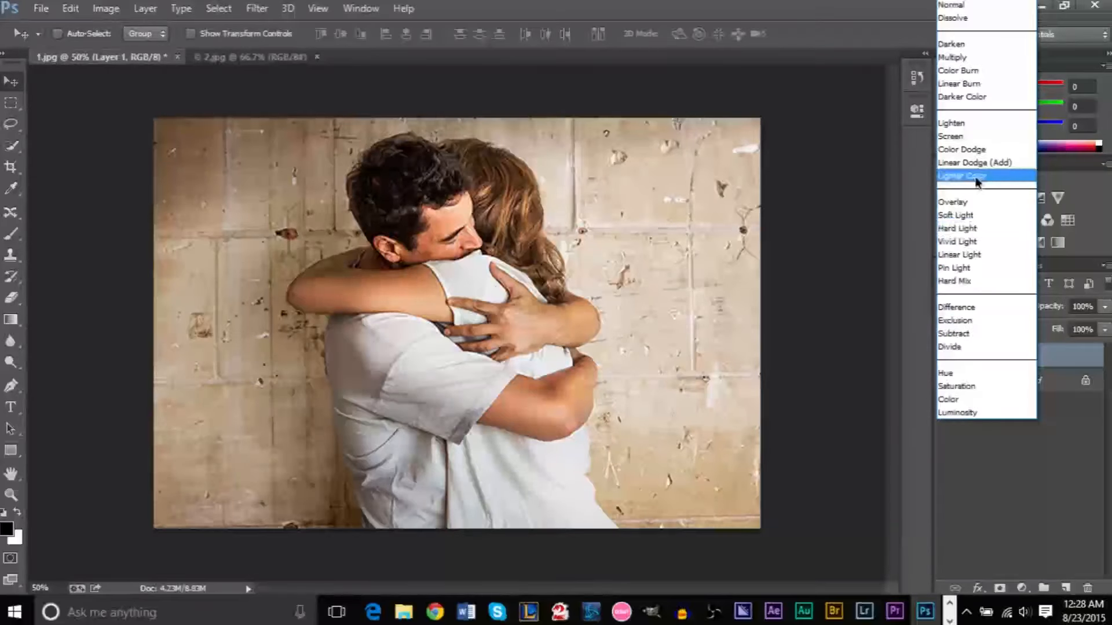
click(973, 139)
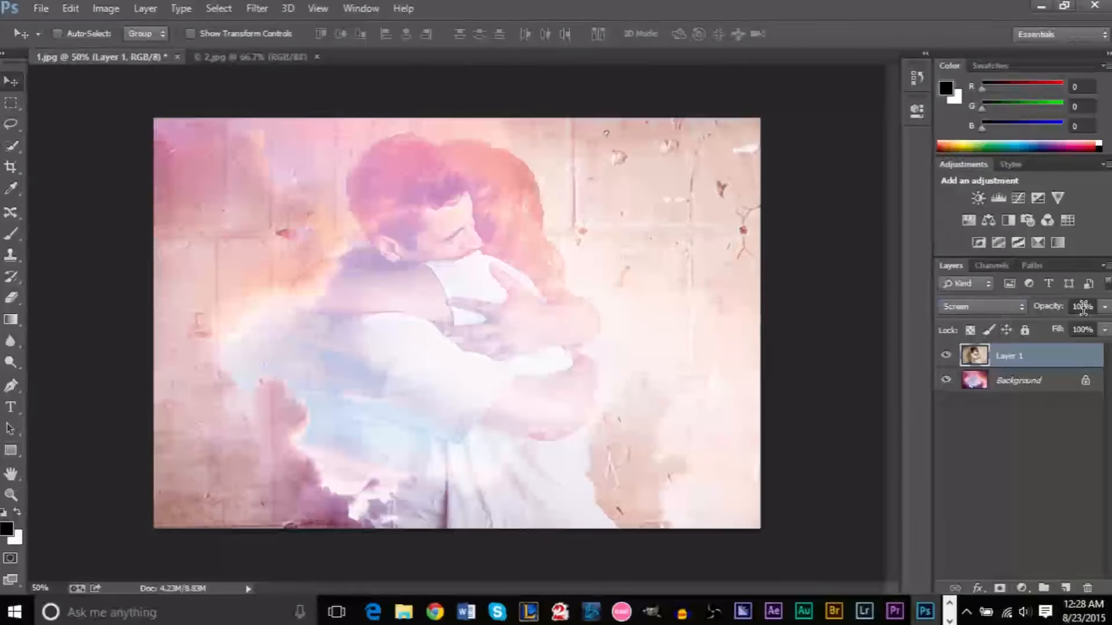
drag(1053, 312, 1022, 311)
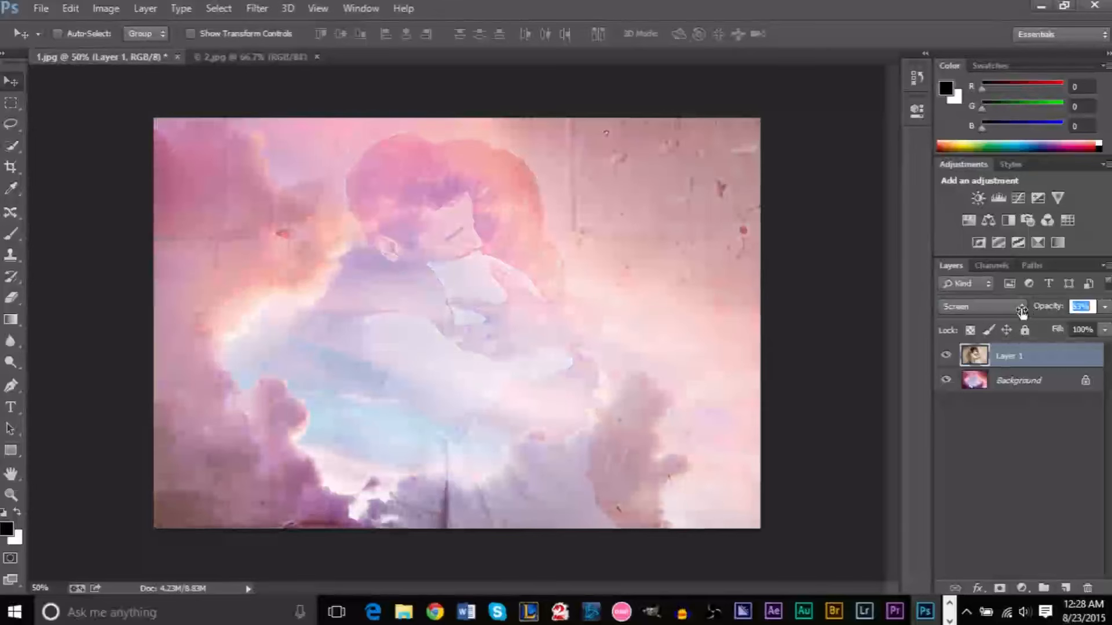
double_click(1025, 380)
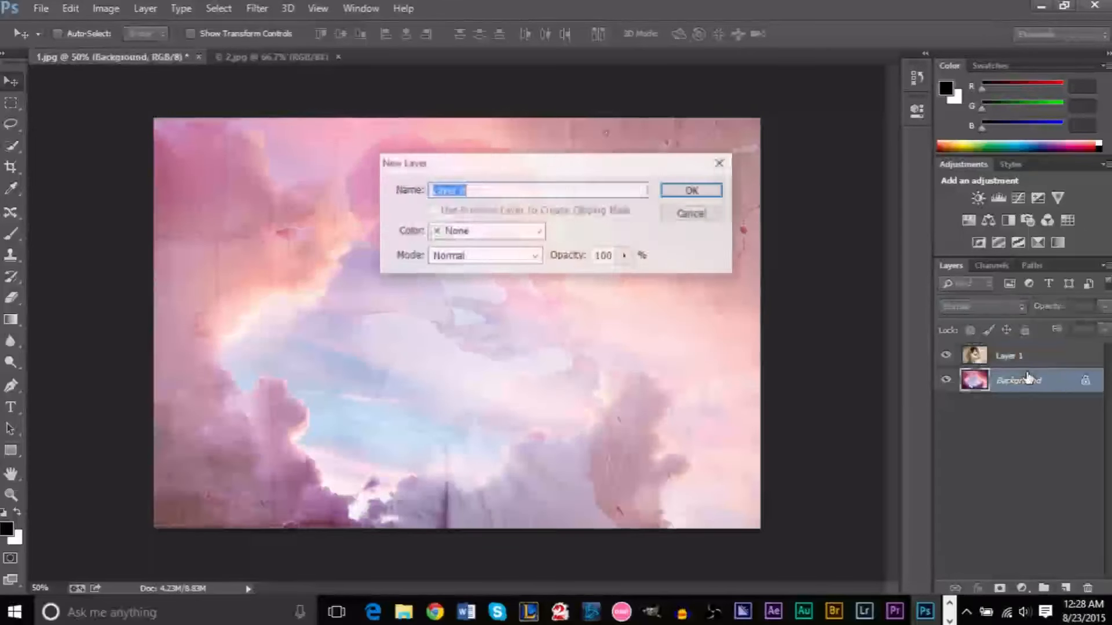
click(692, 214)
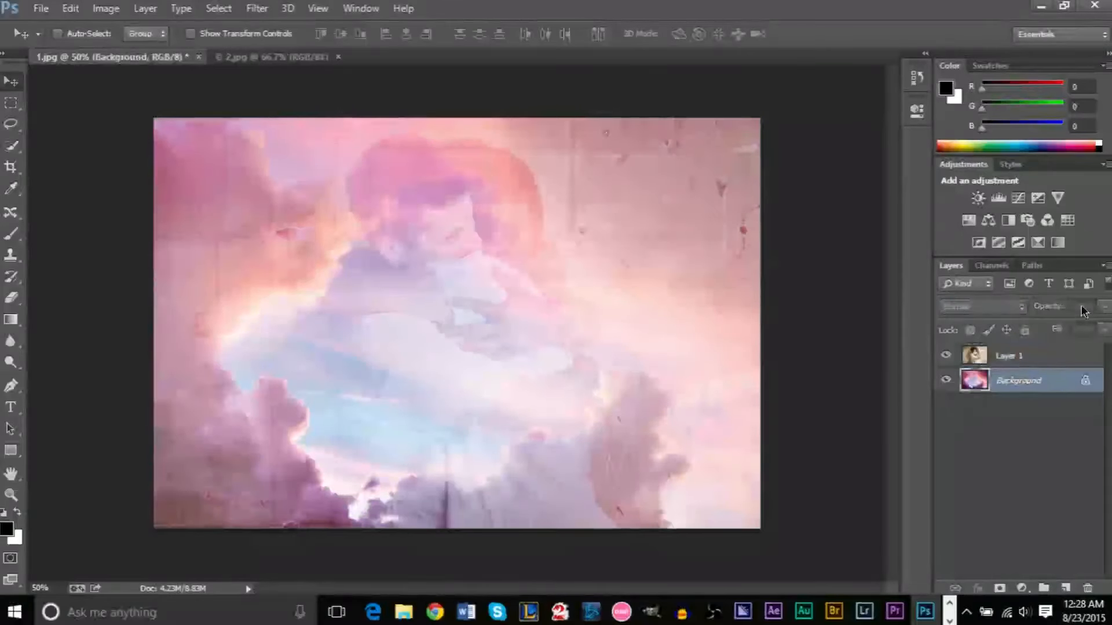
click(1050, 359)
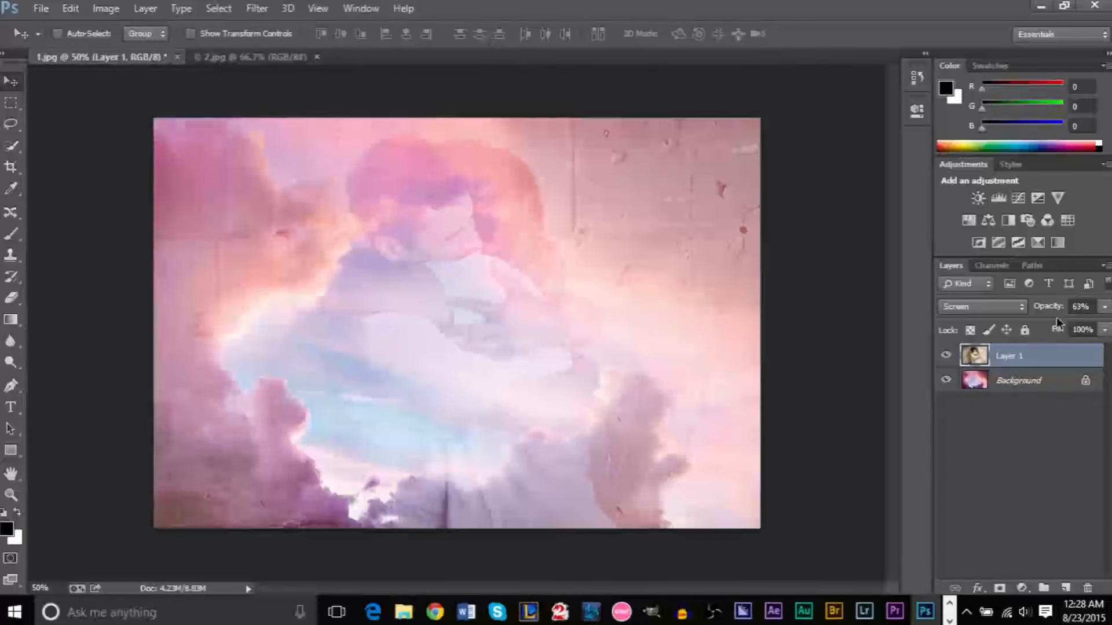
- Set Layer 1's opacity to 100% and add a Curves adjustment layer above it with the default settings
key(0)
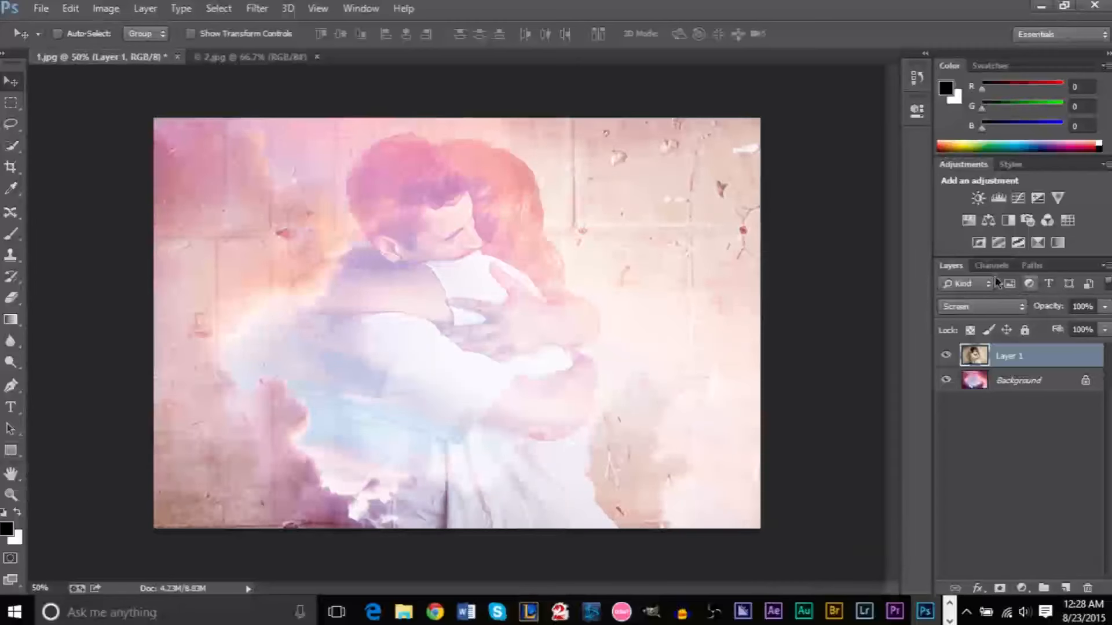
click(146, 8)
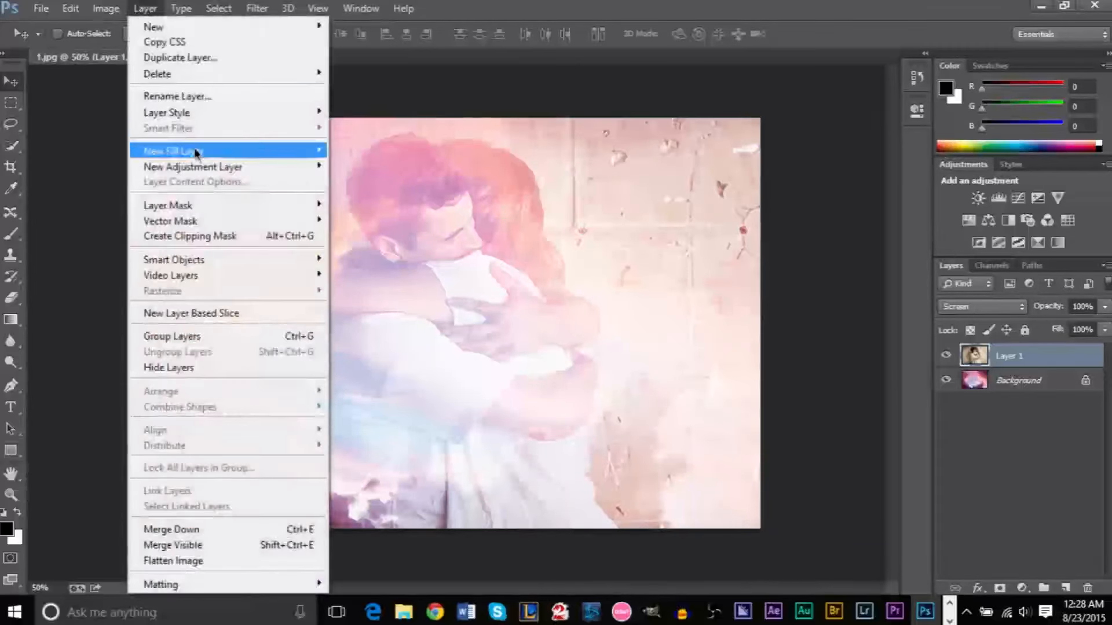
mouse_move(200, 165)
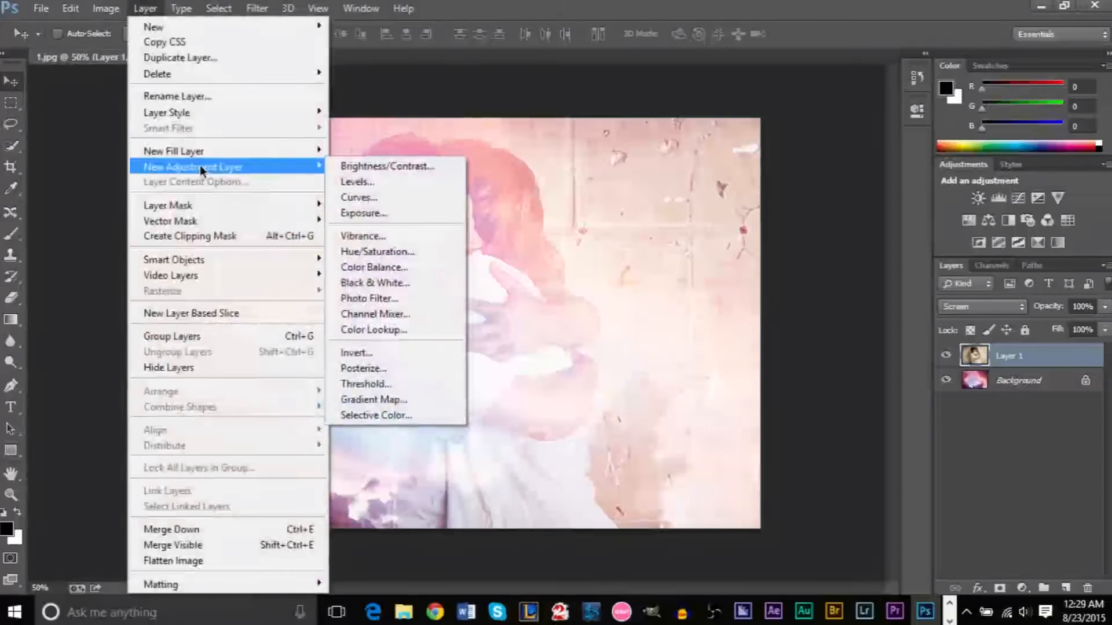
click(395, 200)
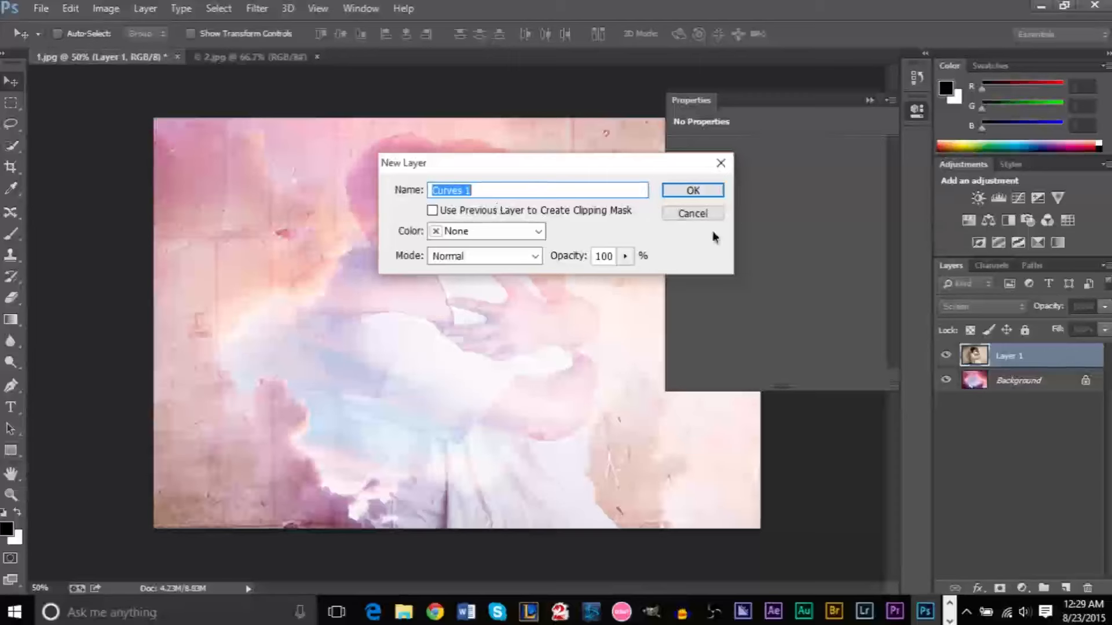
click(691, 191)
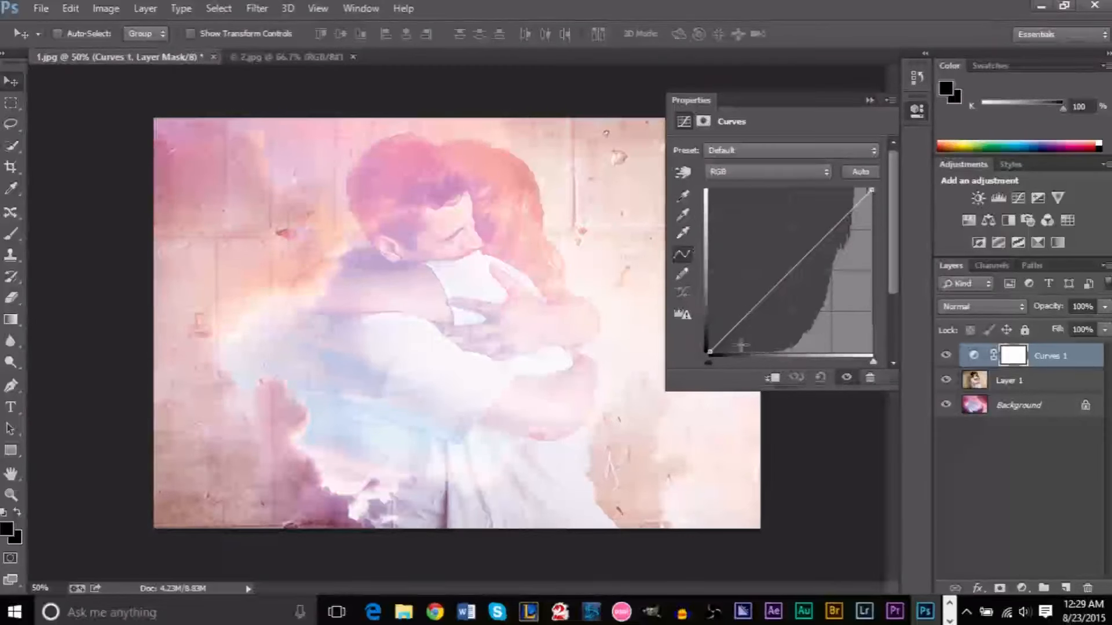
- Try an S-shaped RGB curve on Curves 1 with lowered shadows and midtones and an extra point pulled down in the highlights
click(730, 174)
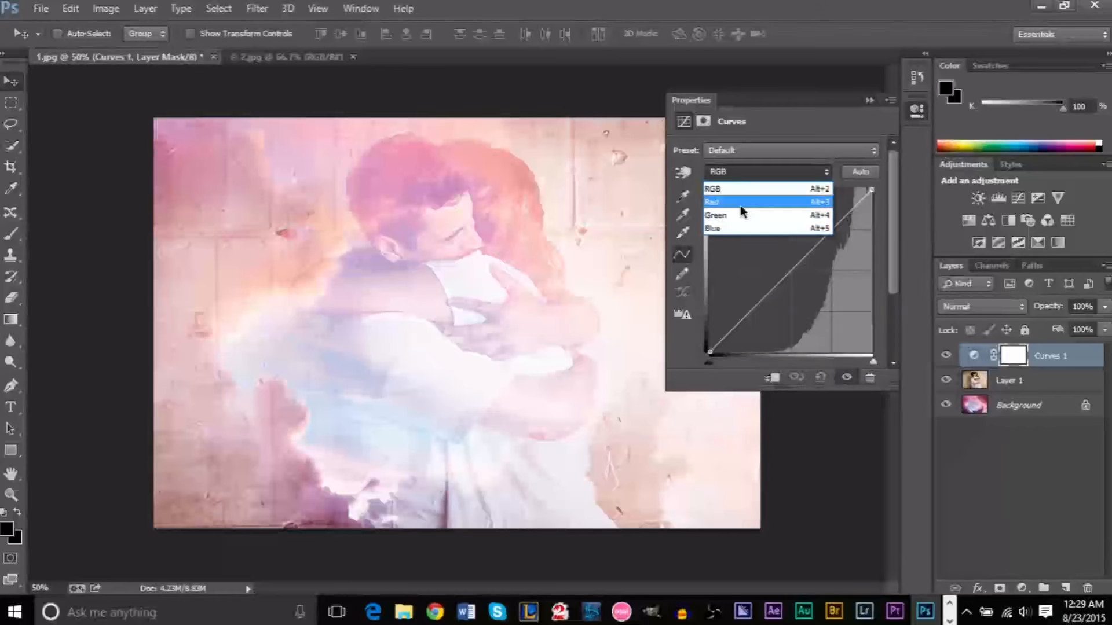
click(685, 351)
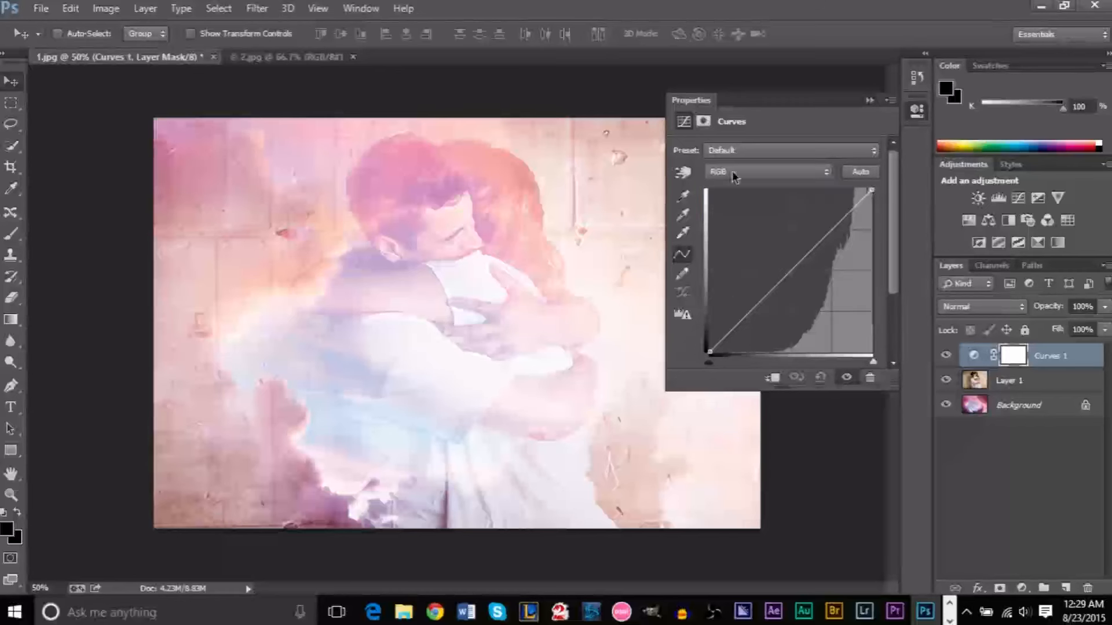
mouse_move(832, 231)
mouse_down()
mouse_move(849, 242)
mouse_move(837, 226)
mouse_up()
click(734, 326)
drag(734, 327, 762, 327)
mouse_move(817, 258)
mouse_down()
mouse_move(828, 272)
mouse_move(821, 256)
mouse_move(817, 267)
mouse_up()
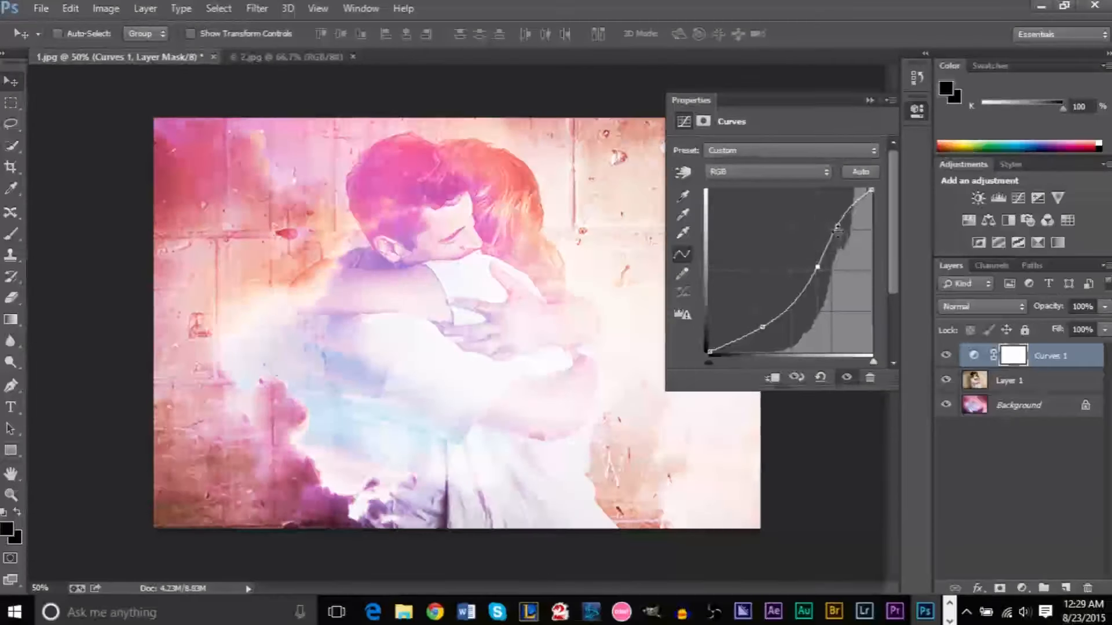
mouse_move(844, 216)
mouse_down()
mouse_move(852, 243)
mouse_move(855, 218)
mouse_up()
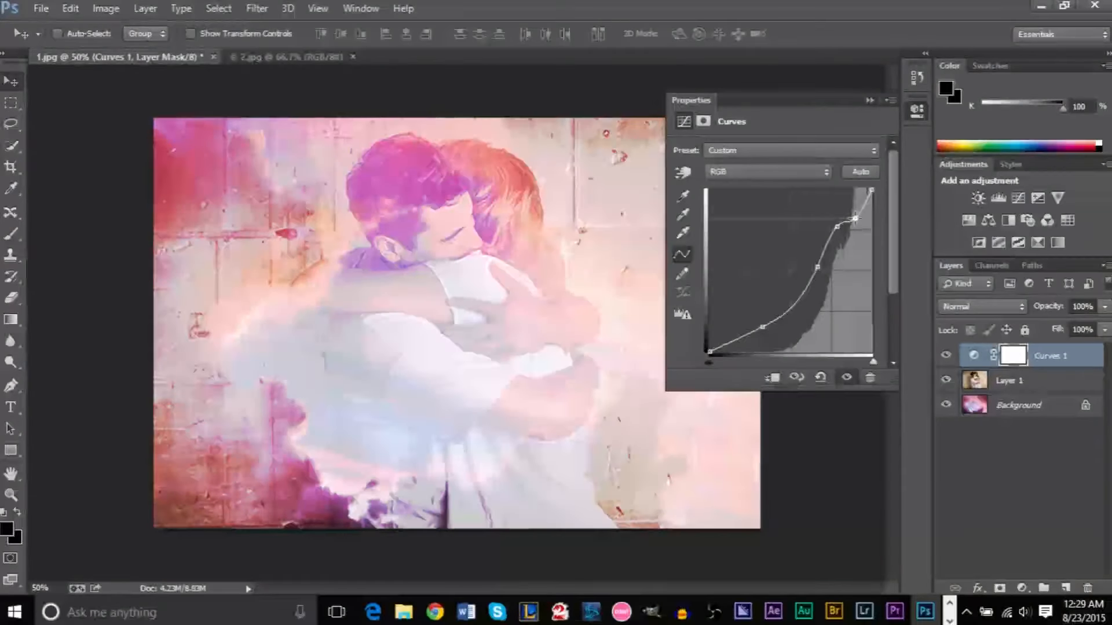
- Try adding shadow and midtone points to the RGB curve and raising the lower part back toward the diagonal
mouse_move(744, 337)
mouse_down()
mouse_move(739, 310)
mouse_move(752, 326)
mouse_move(742, 338)
mouse_up()
mouse_move(802, 294)
mouse_down()
mouse_move(800, 285)
mouse_move(803, 303)
mouse_up()
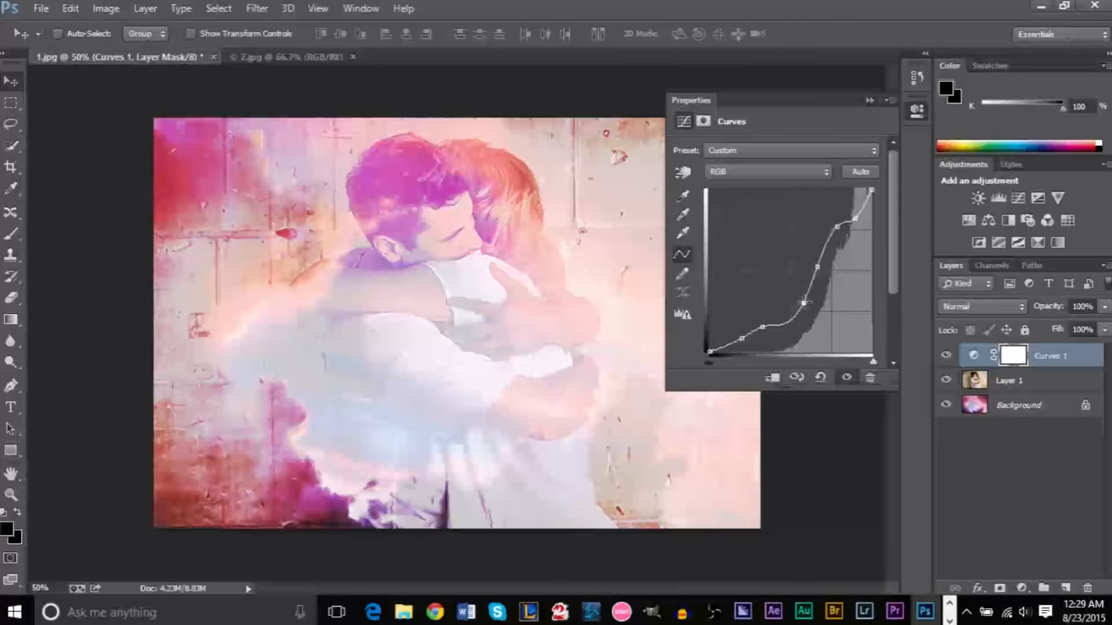
drag(804, 303, 801, 289)
drag(762, 327, 833, 219)
drag(734, 331, 815, 256)
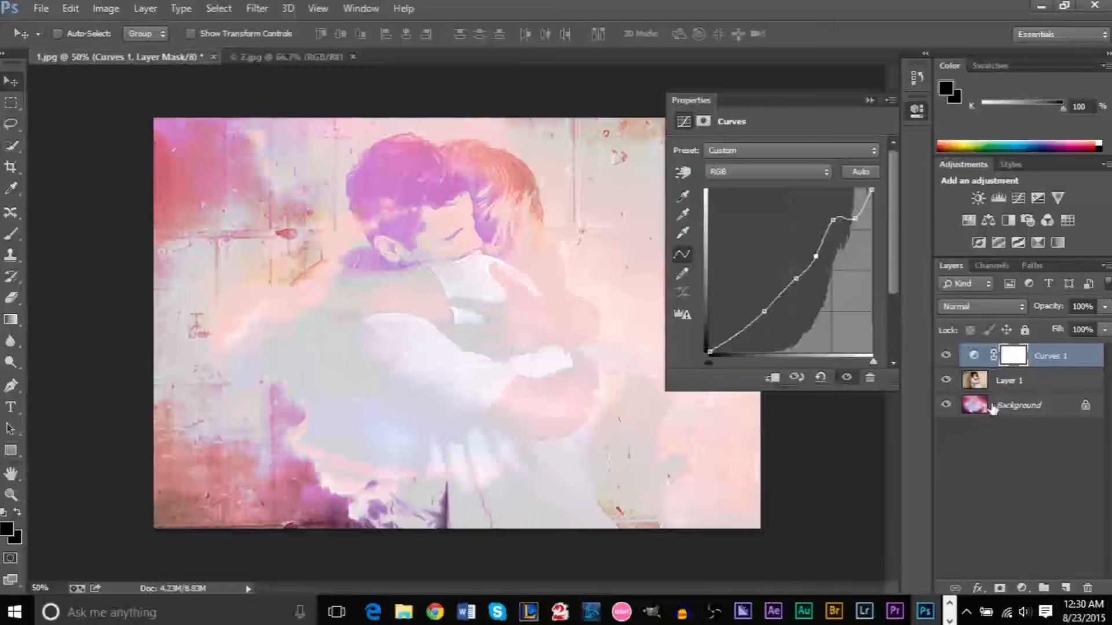
- Replace the Curves 1 layer with a fresh Curves adjustment layer clipped to Layer 1
click(869, 100)
key(Delete)
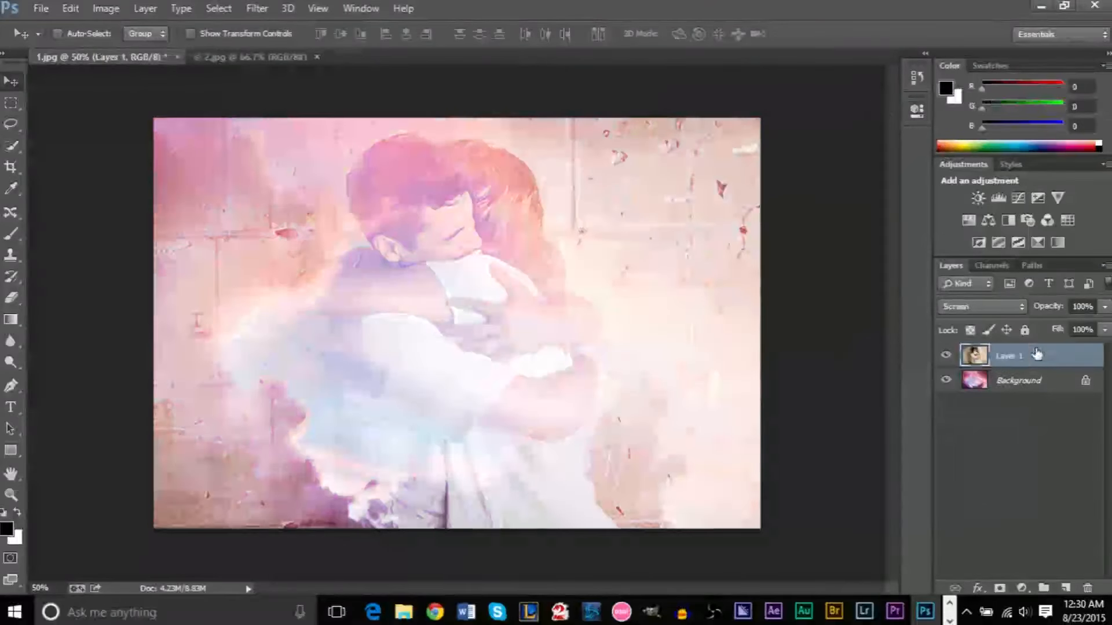
click(145, 8)
mouse_move(245, 169)
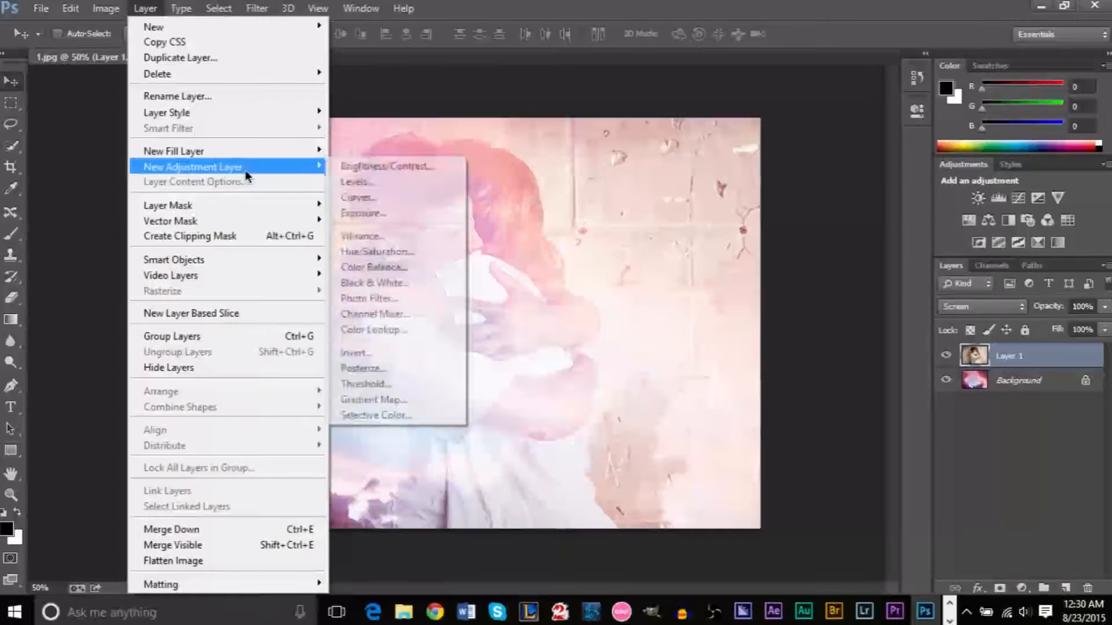
click(377, 199)
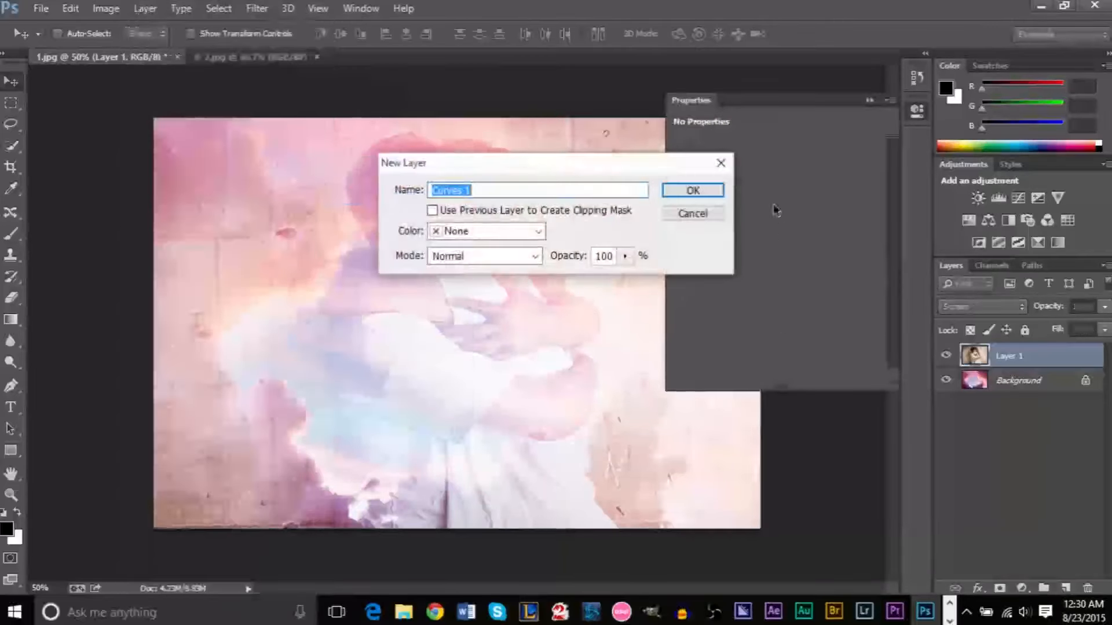
click(713, 190)
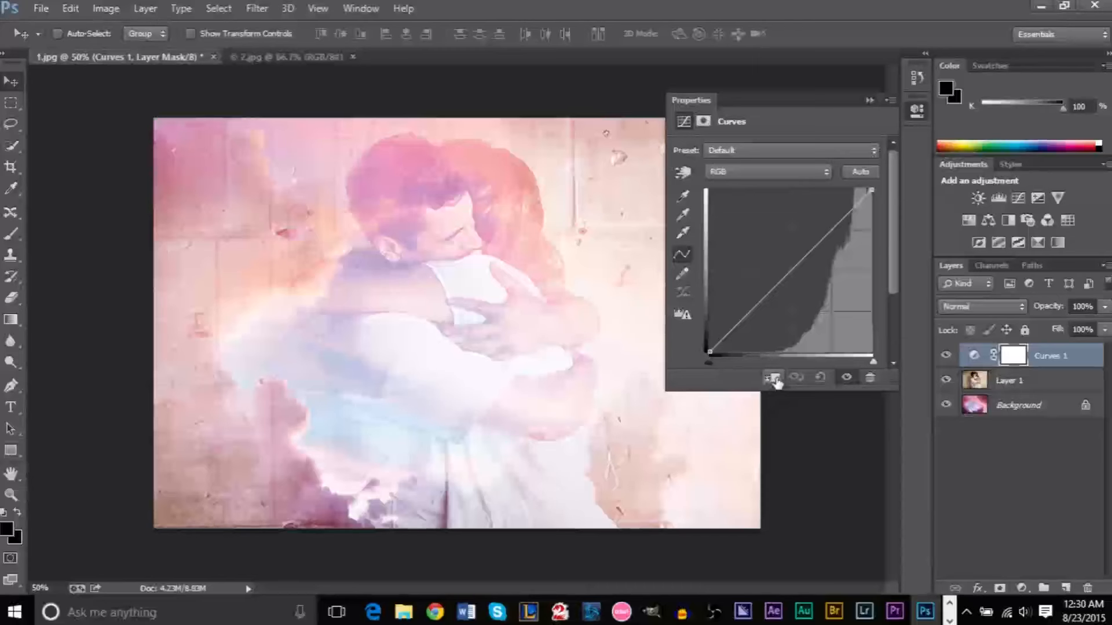
click(775, 380)
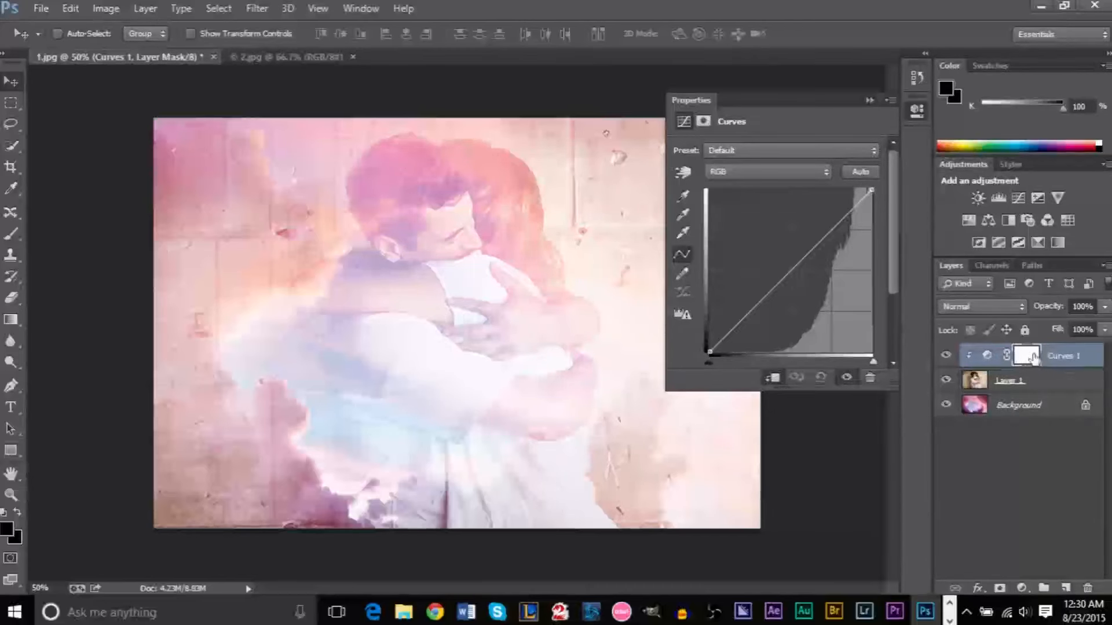
- Darken Layer 1 with the clipped RGB curve by lowering the shadows almost to black and pulling the highlights slightly below the diagonal
drag(751, 316, 779, 348)
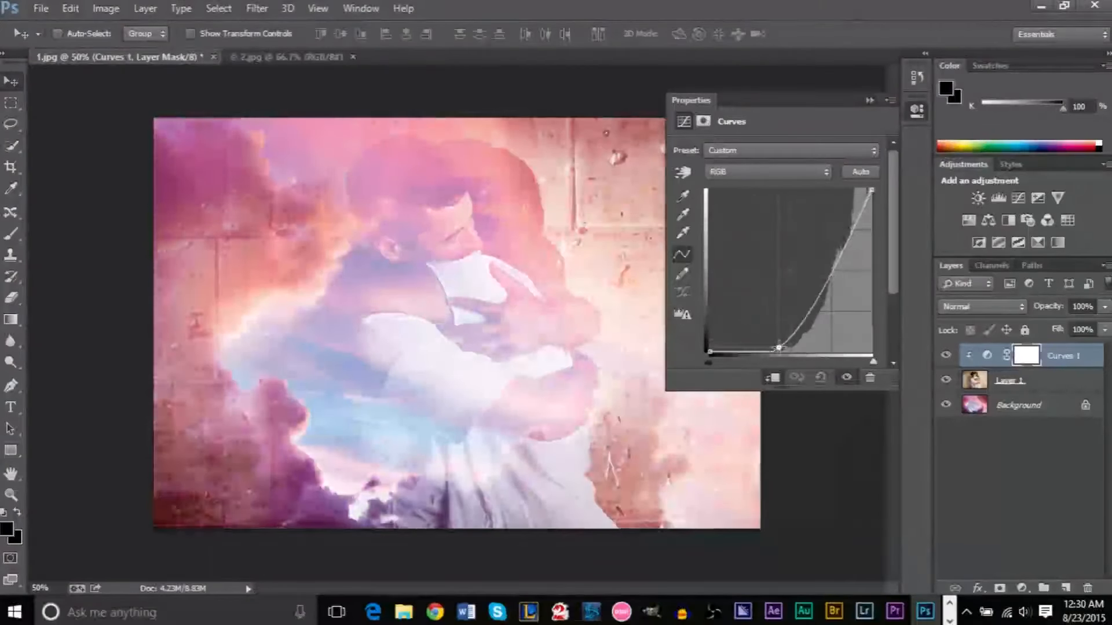
drag(853, 227, 863, 237)
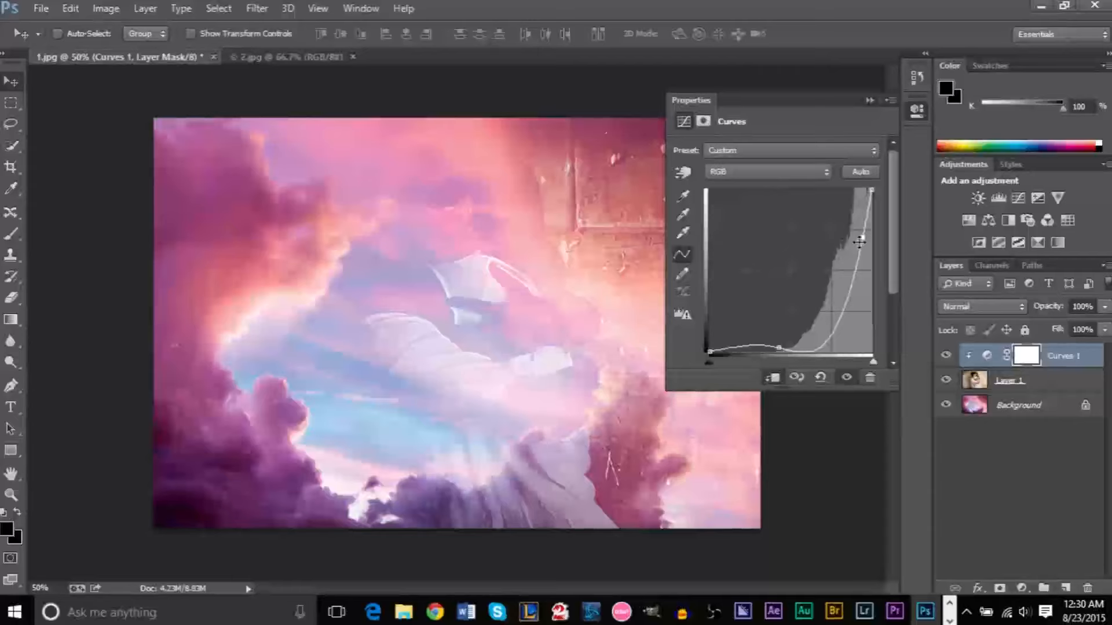
mouse_move(863, 241)
mouse_down()
mouse_move(843, 229)
mouse_move(852, 232)
mouse_up()
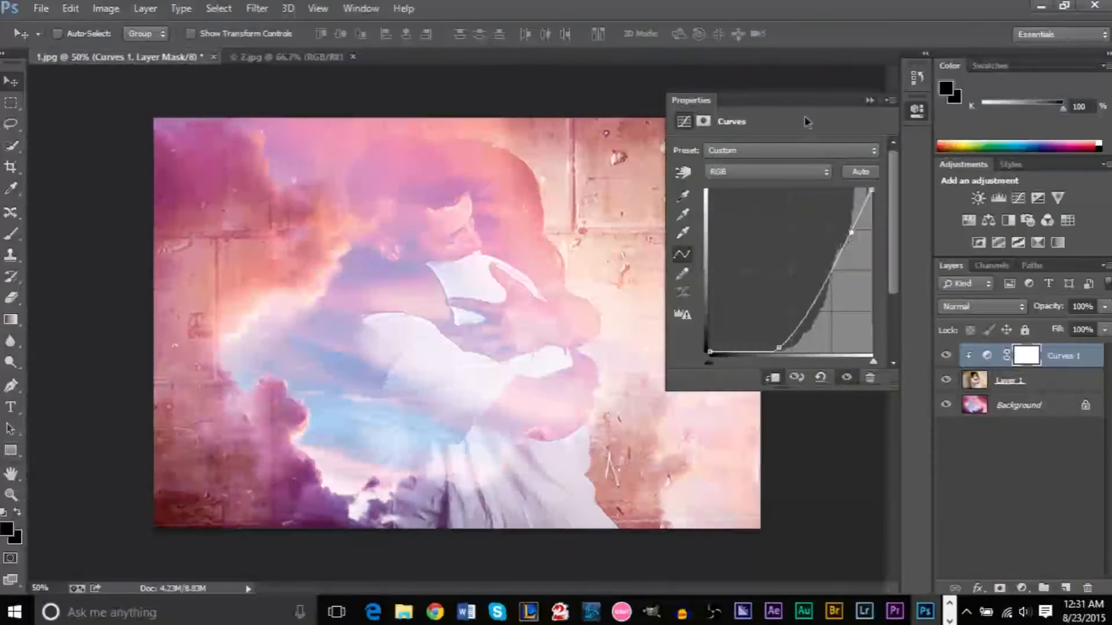
click(869, 100)
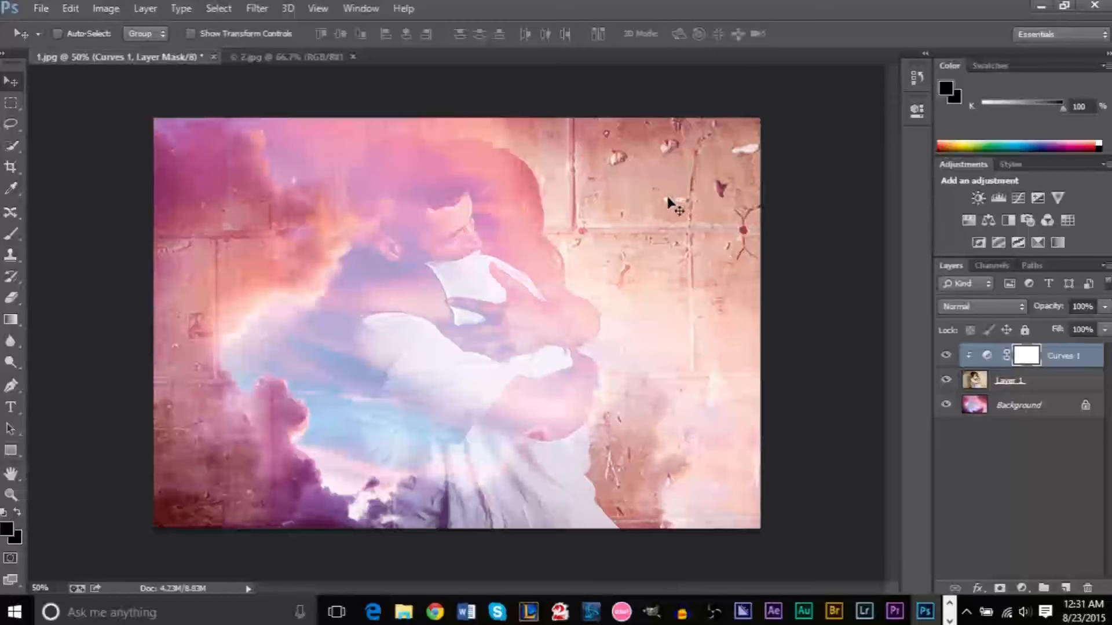
click(995, 378)
double_click(1013, 405)
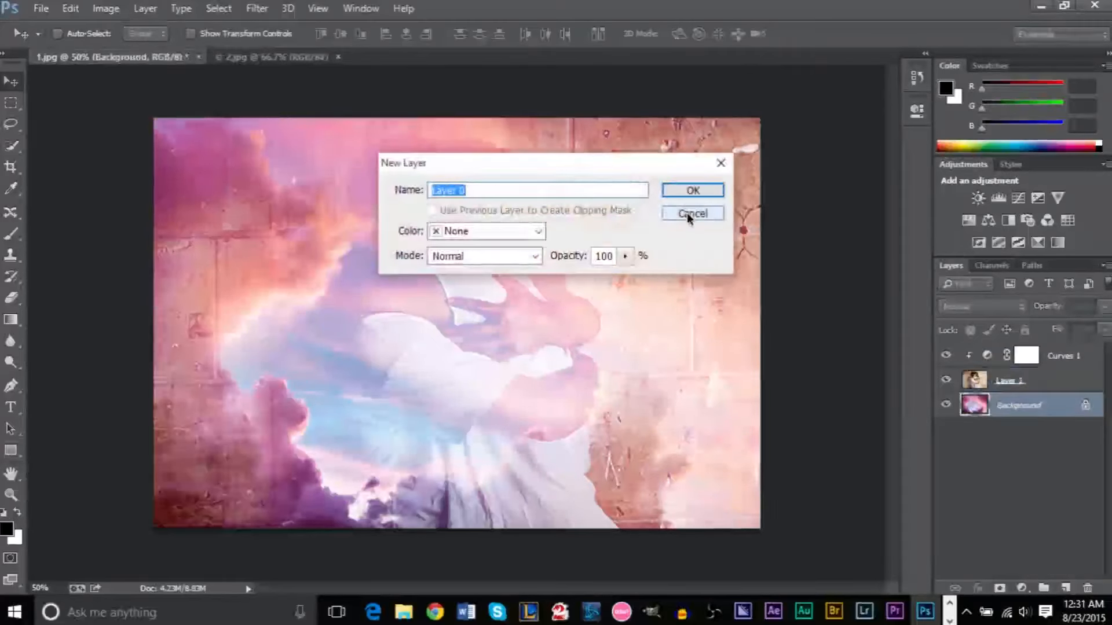
click(688, 214)
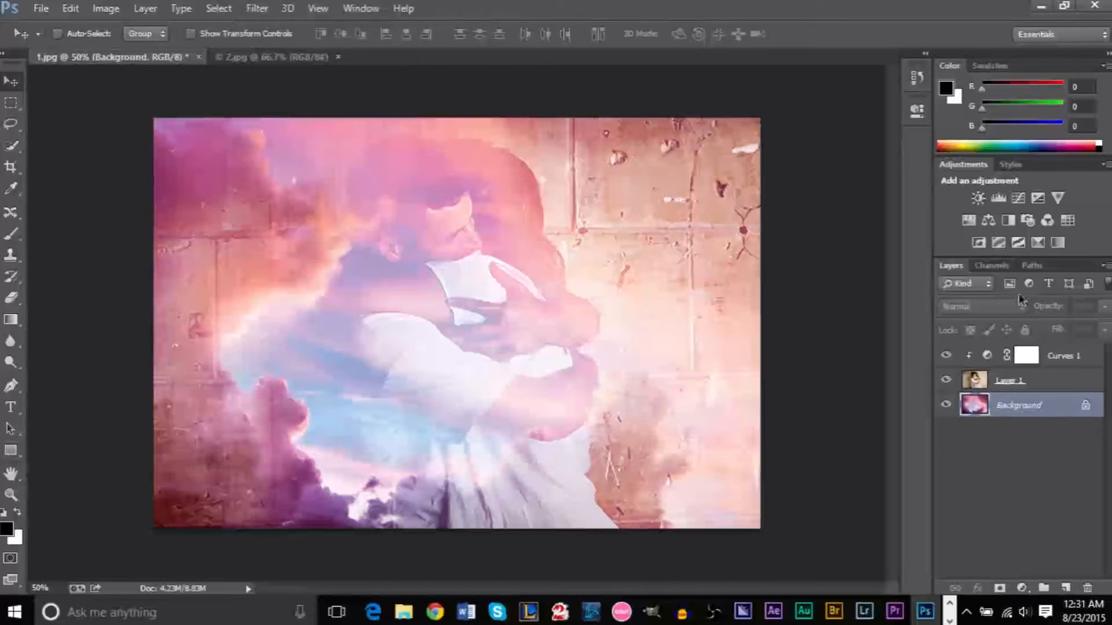
- Try raising the Blue channel curve of Curves 1, and bring its point back onto the diagonal
double_click(1050, 355)
double_click(1034, 361)
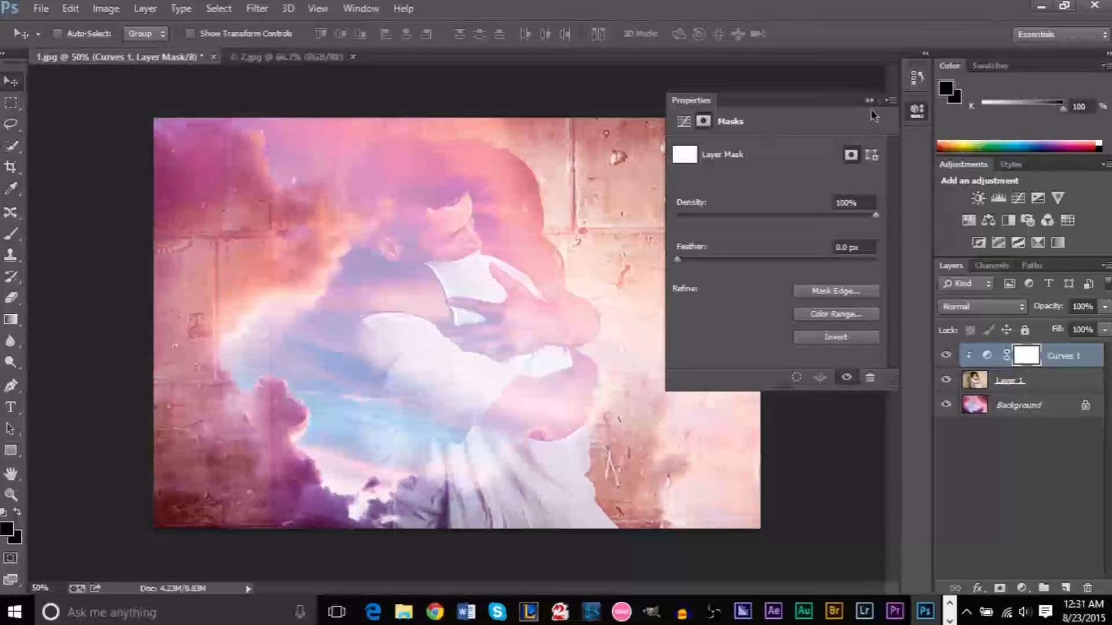
click(685, 121)
click(731, 172)
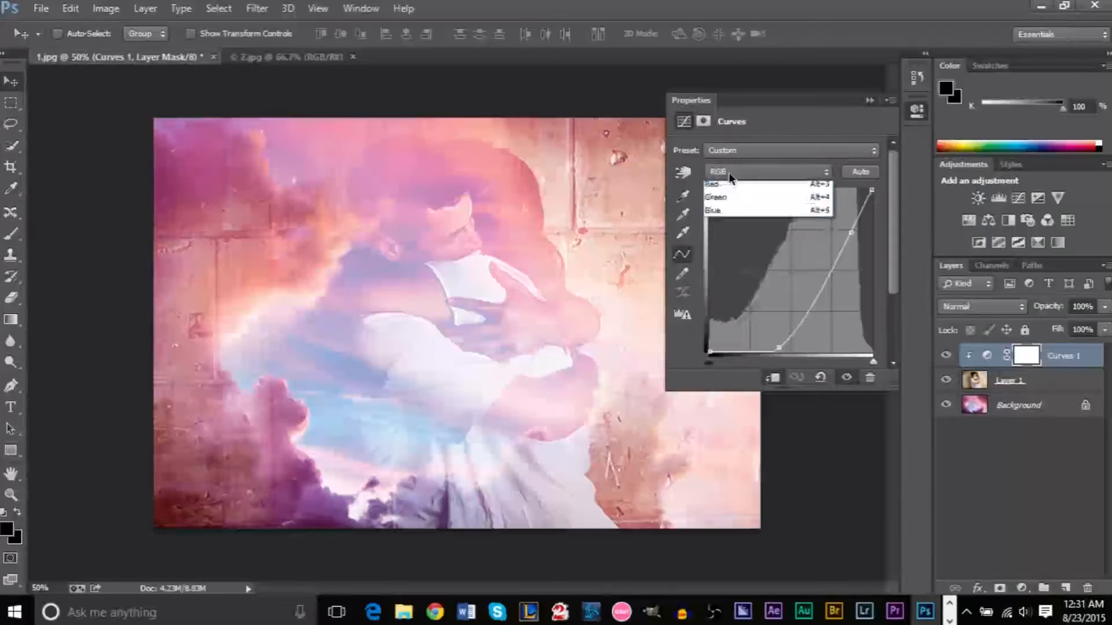
click(734, 224)
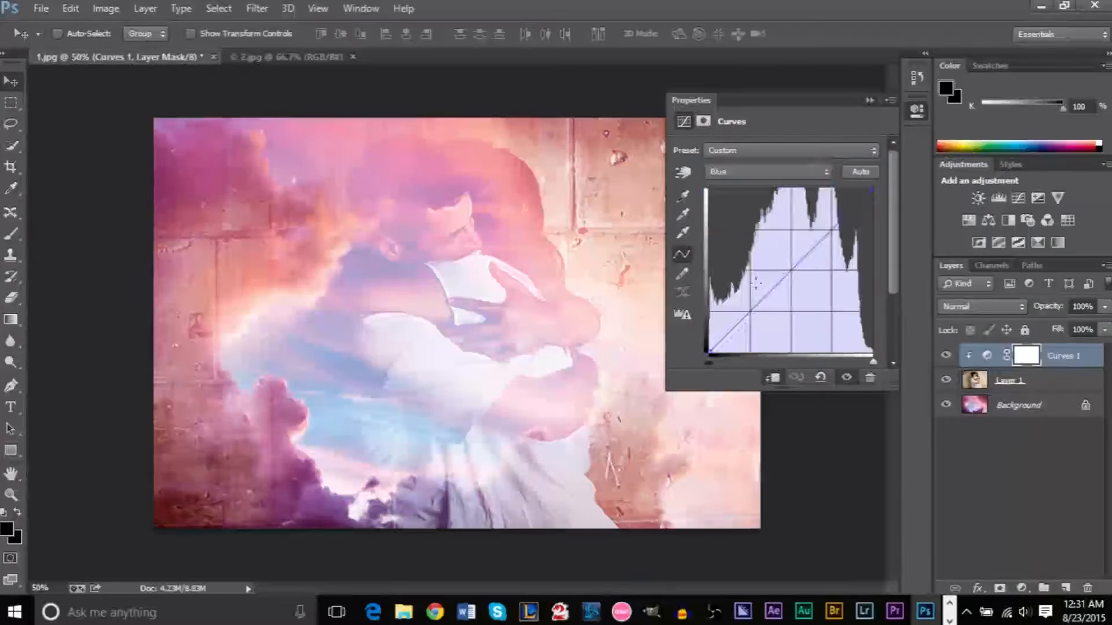
drag(749, 326, 737, 293)
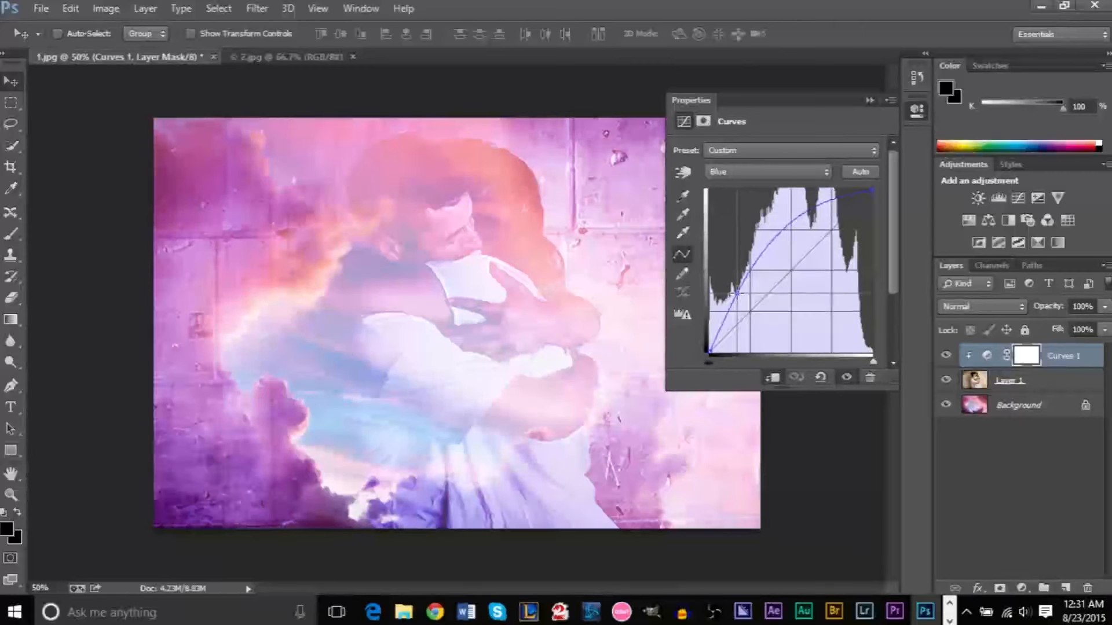
drag(737, 295, 757, 306)
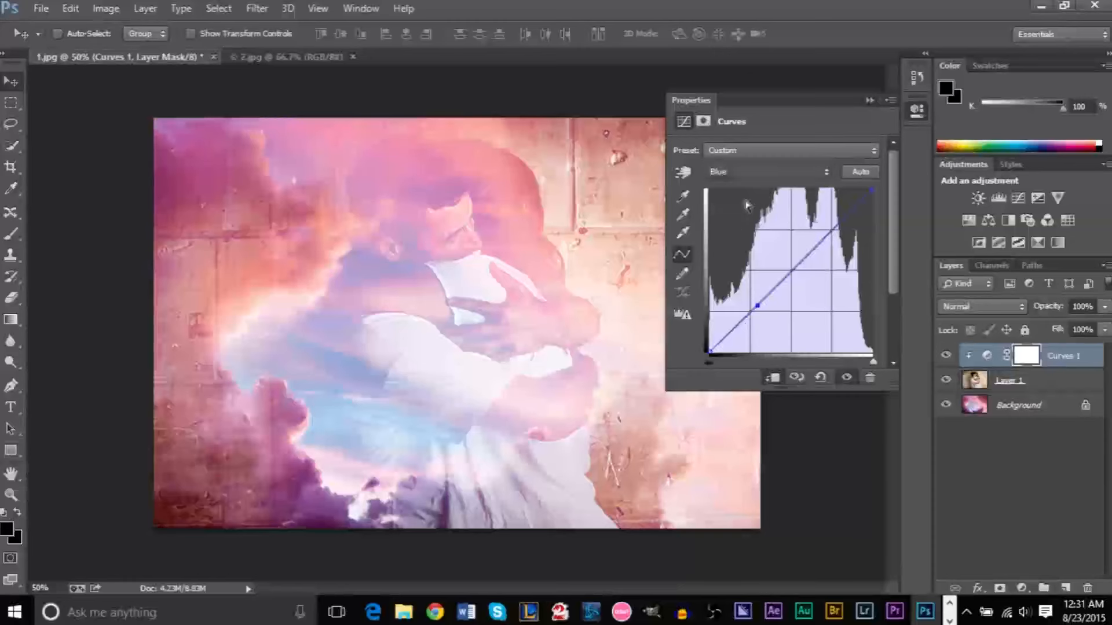
click(760, 177)
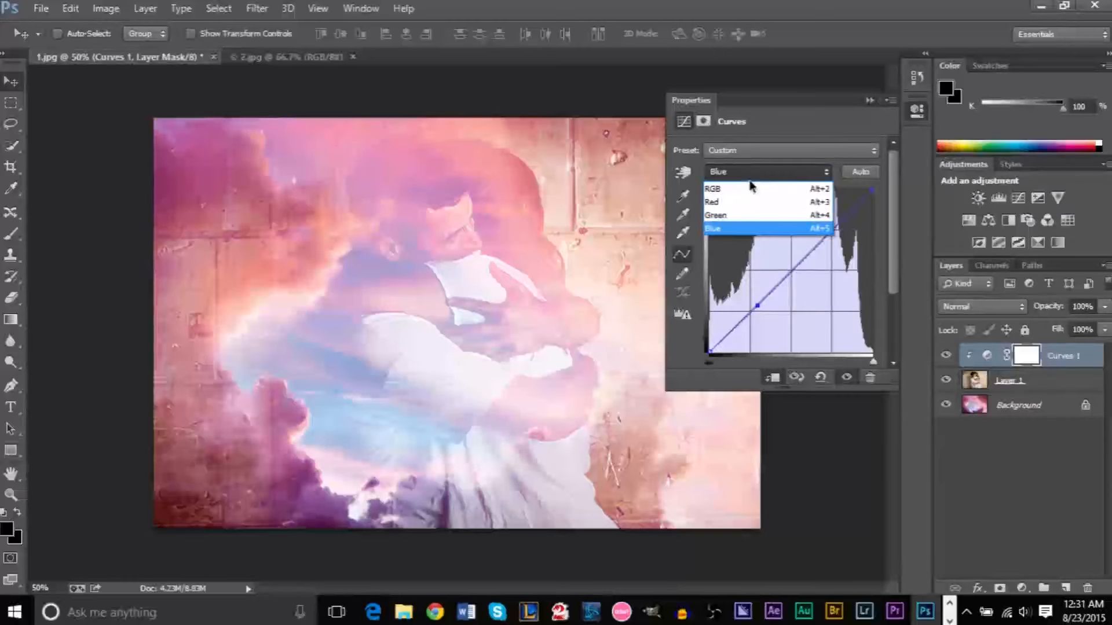
click(869, 101)
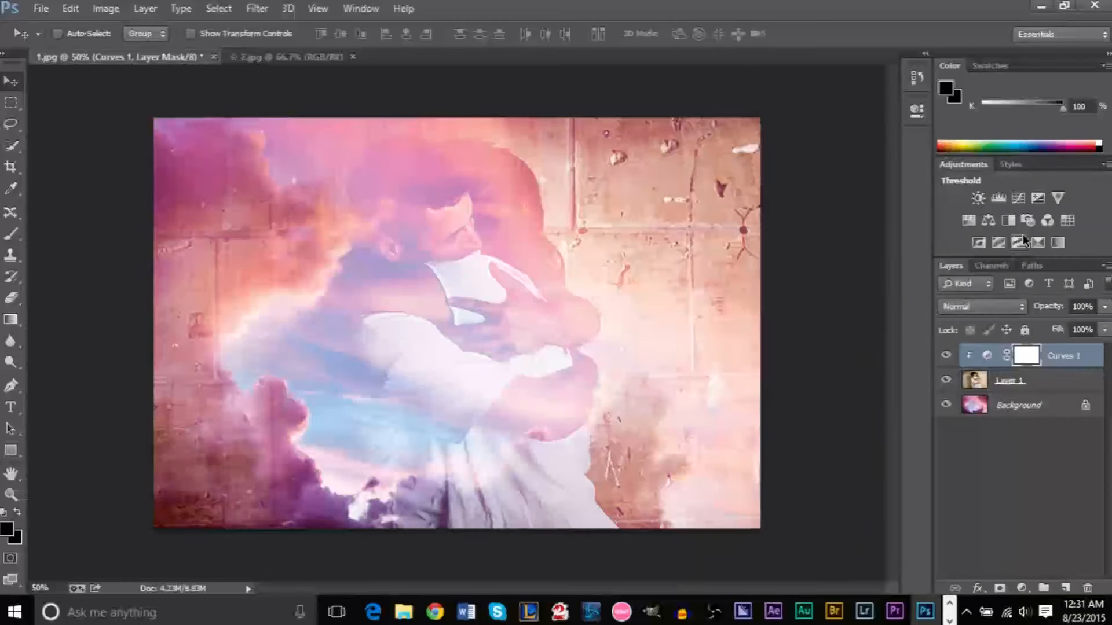
- Add a Hue/Saturation adjustment layer above Curves 1 and set its hue to -4
click(145, 8)
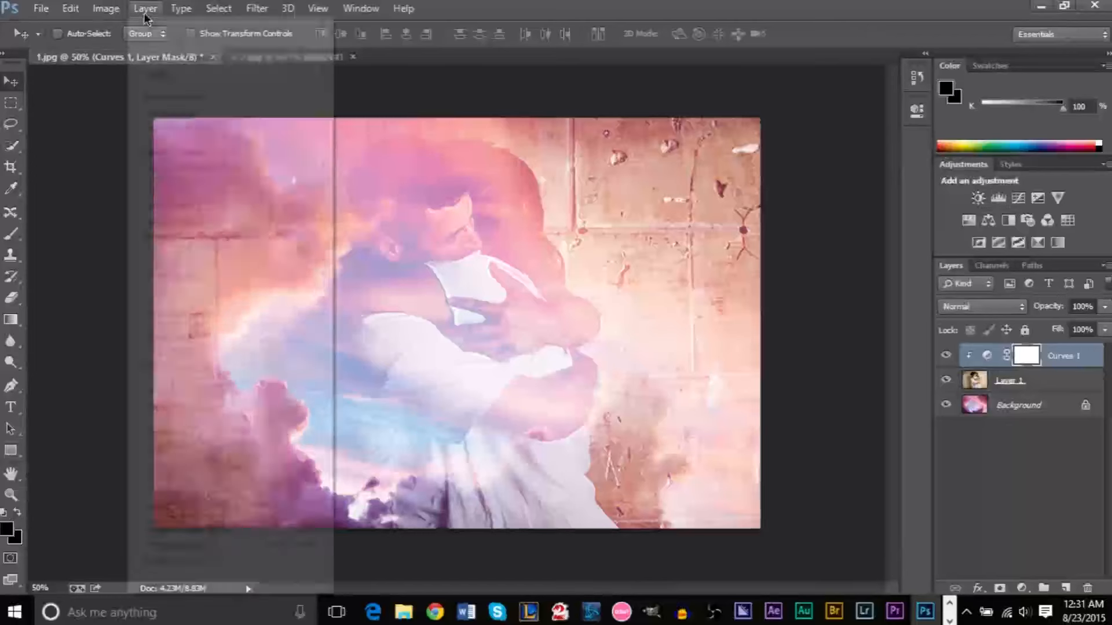
mouse_move(207, 174)
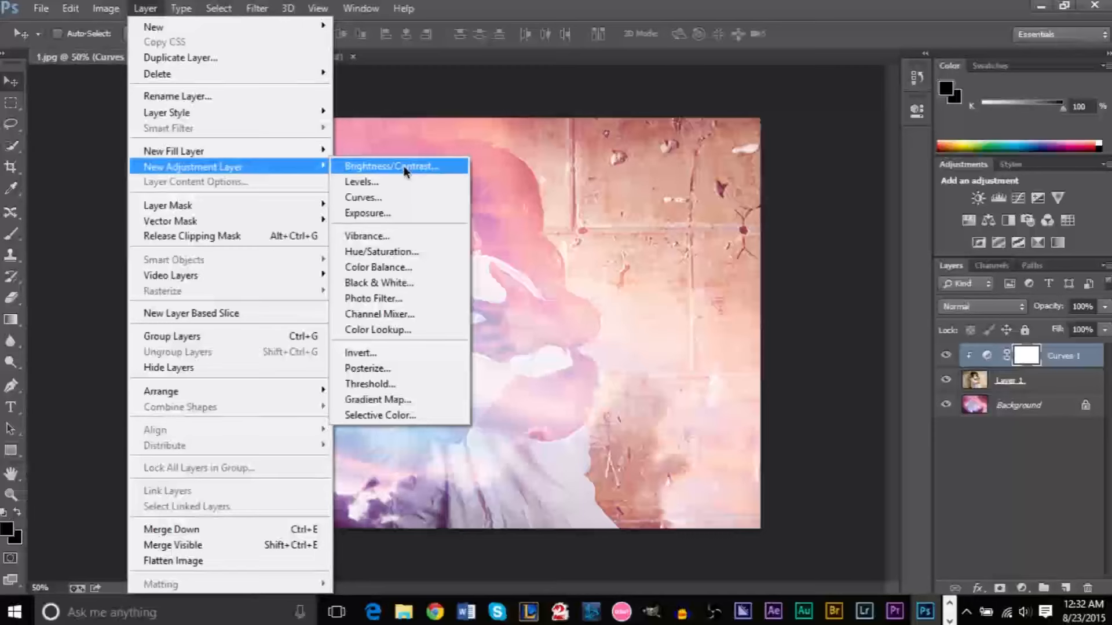
click(405, 252)
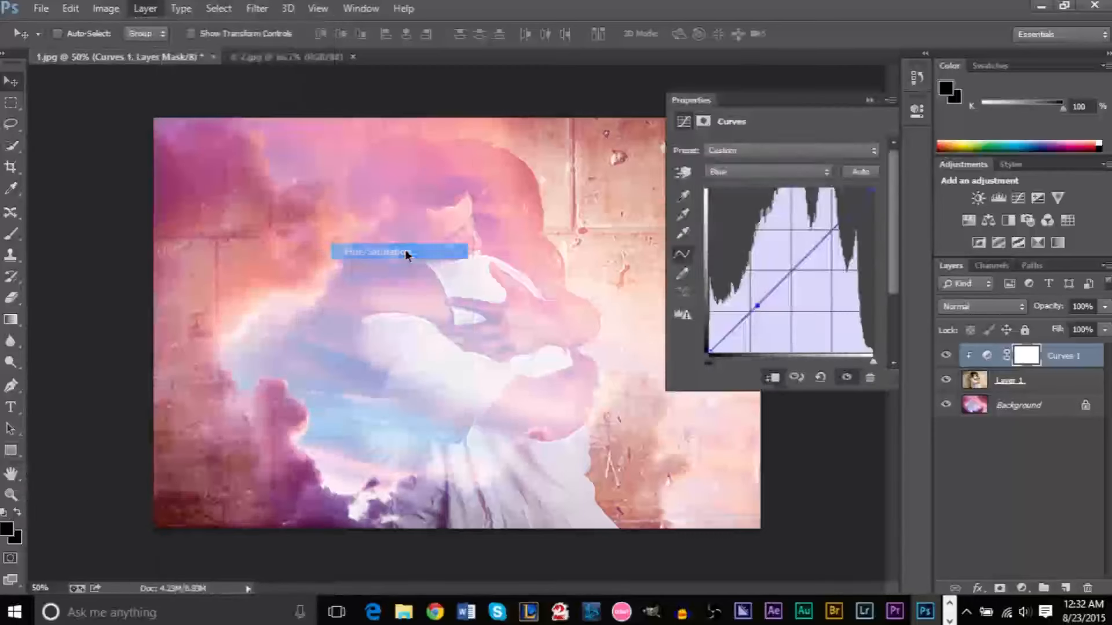
click(697, 190)
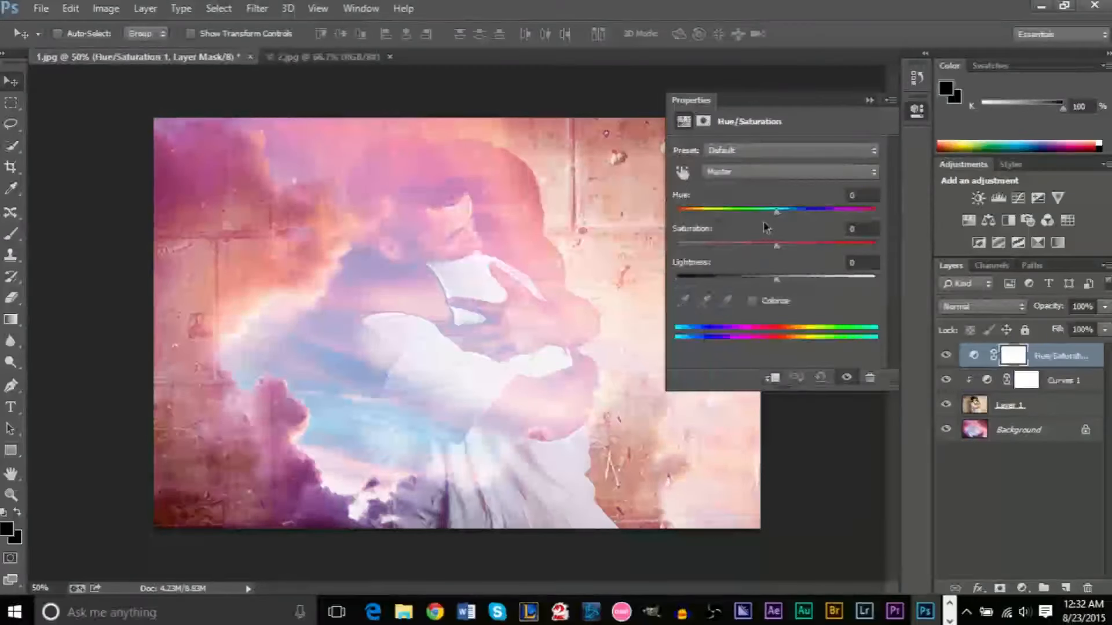
mouse_move(775, 213)
mouse_down()
mouse_move(765, 211)
mouse_move(787, 213)
mouse_move(756, 218)
mouse_move(798, 223)
mouse_move(770, 225)
mouse_up()
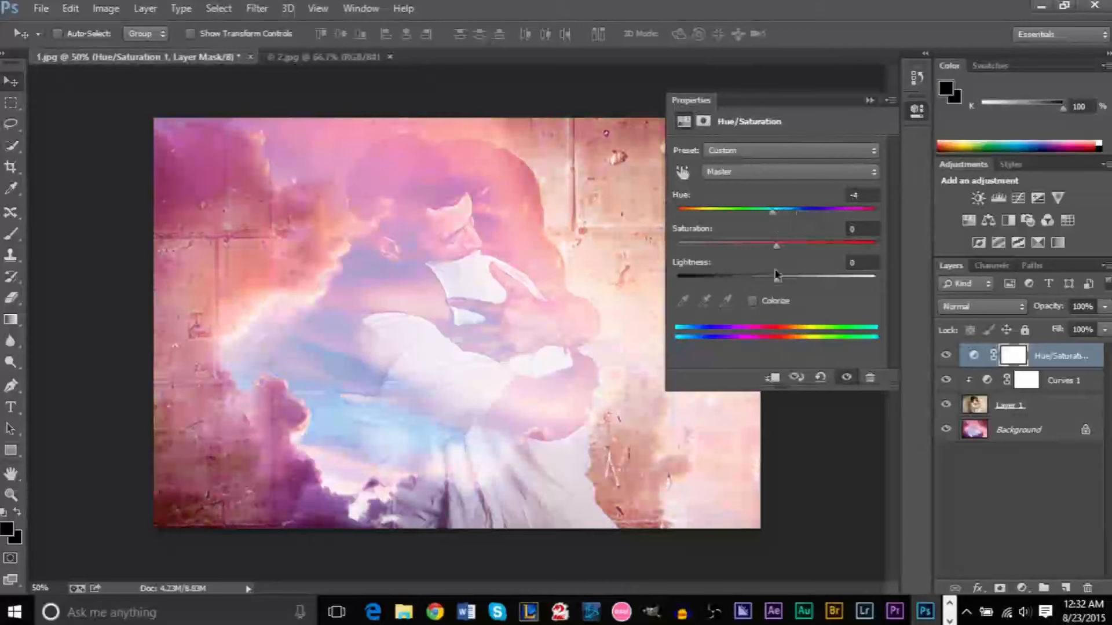
click(870, 102)
- Hide Hue/Saturation, Curves 1 and Layer 1 to inspect the sky background alone, and show all three layers again
double_click(1014, 431)
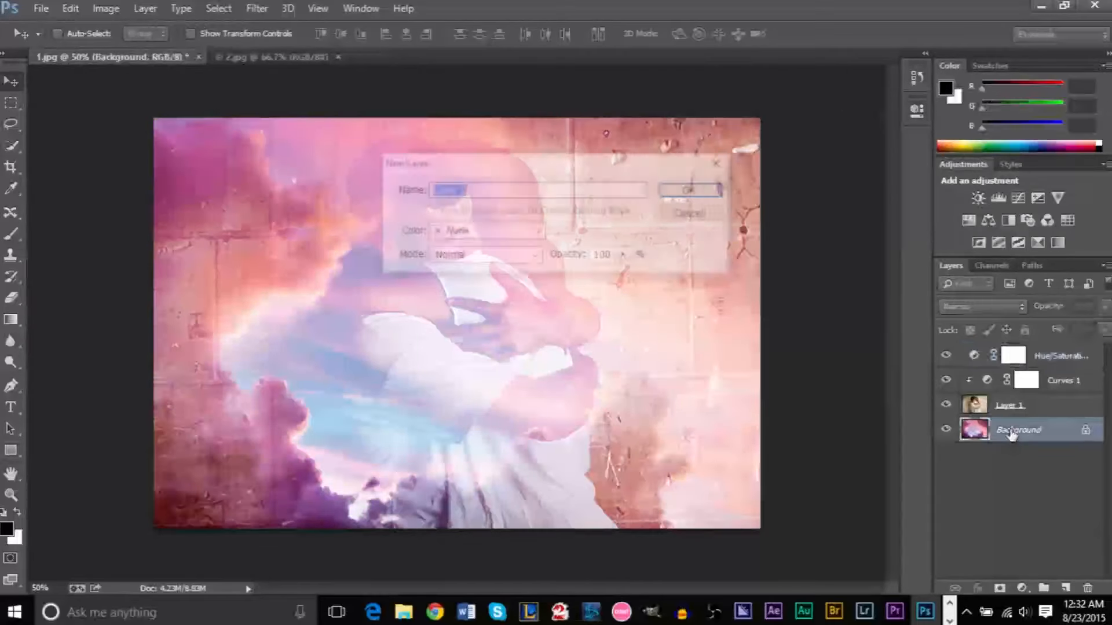
click(697, 215)
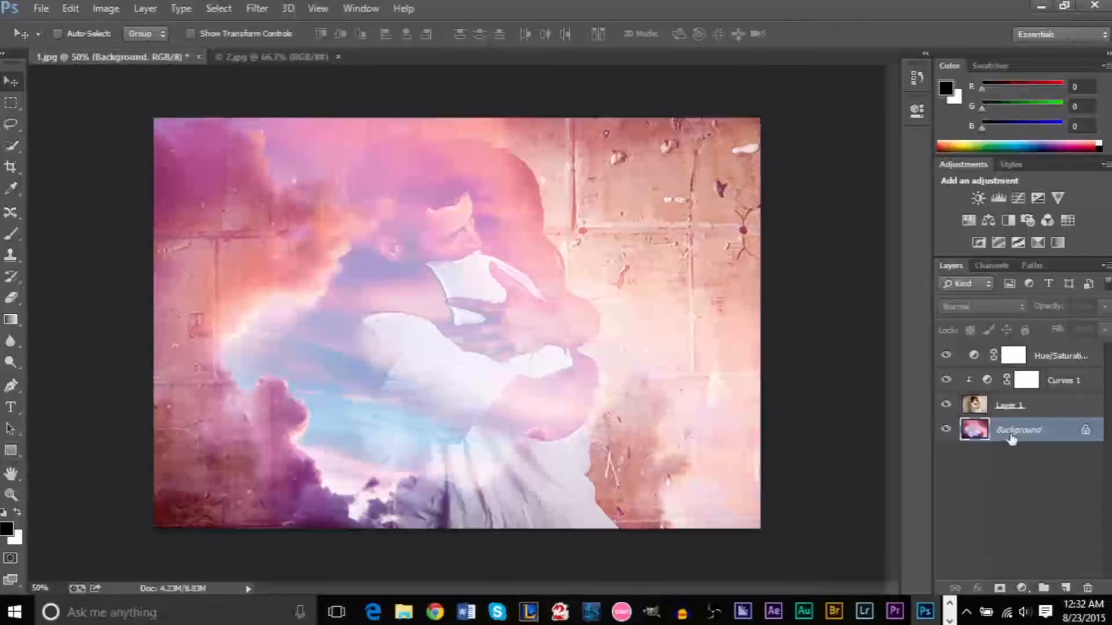
drag(947, 405, 949, 354)
click(946, 405)
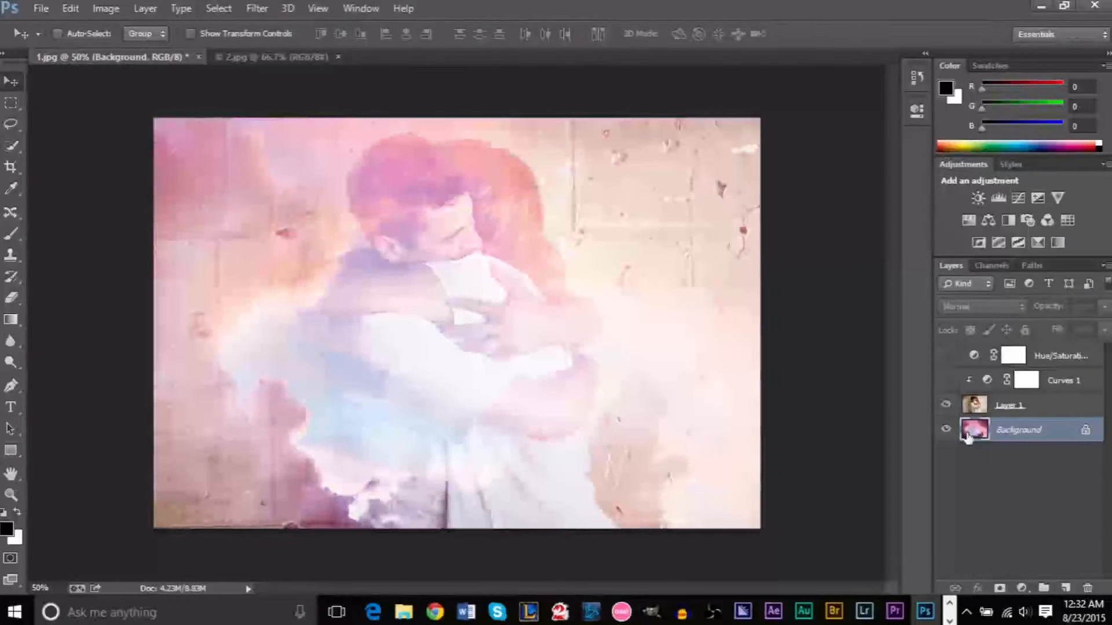
click(947, 406)
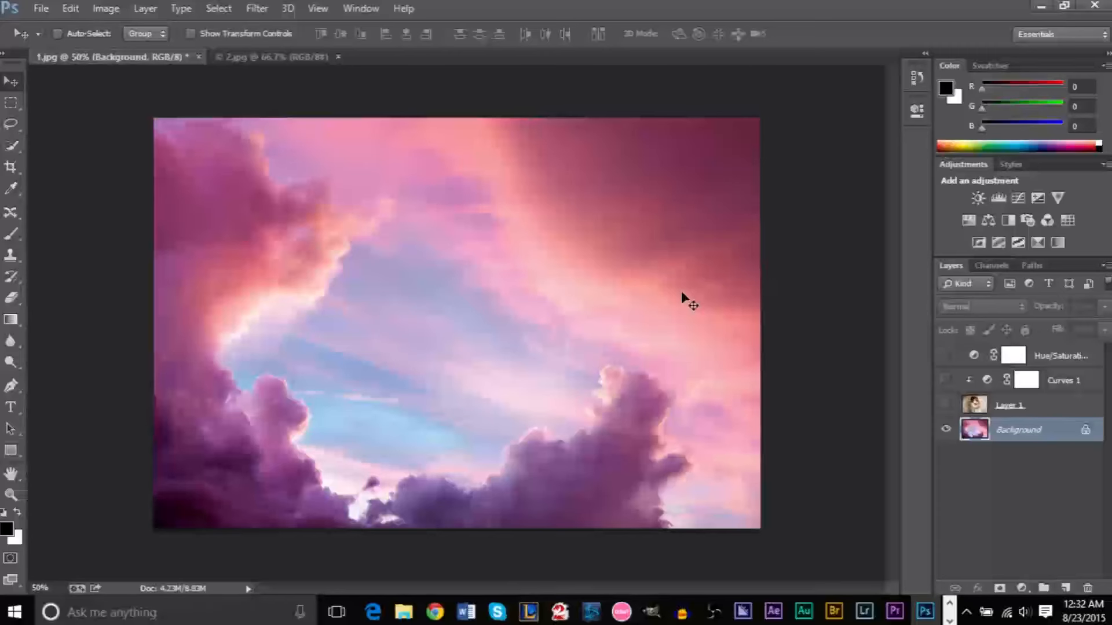
click(946, 405)
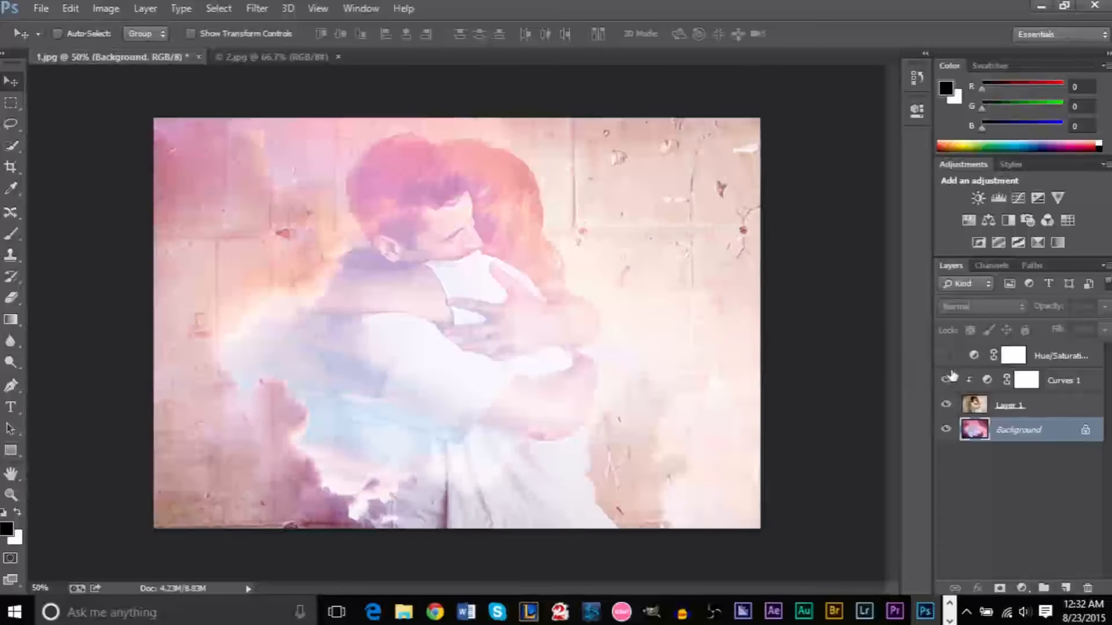
click(947, 379)
click(946, 355)
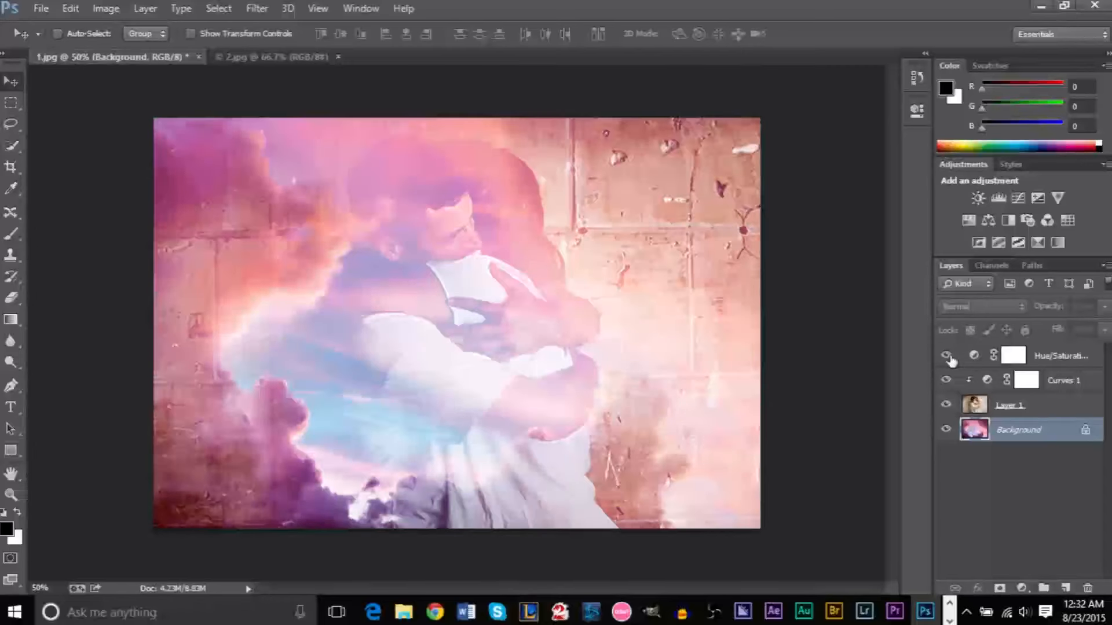
- Compare the effect of each layer by hiding the adjustments and Layer 1 and turning them back on one by one
click(946, 380)
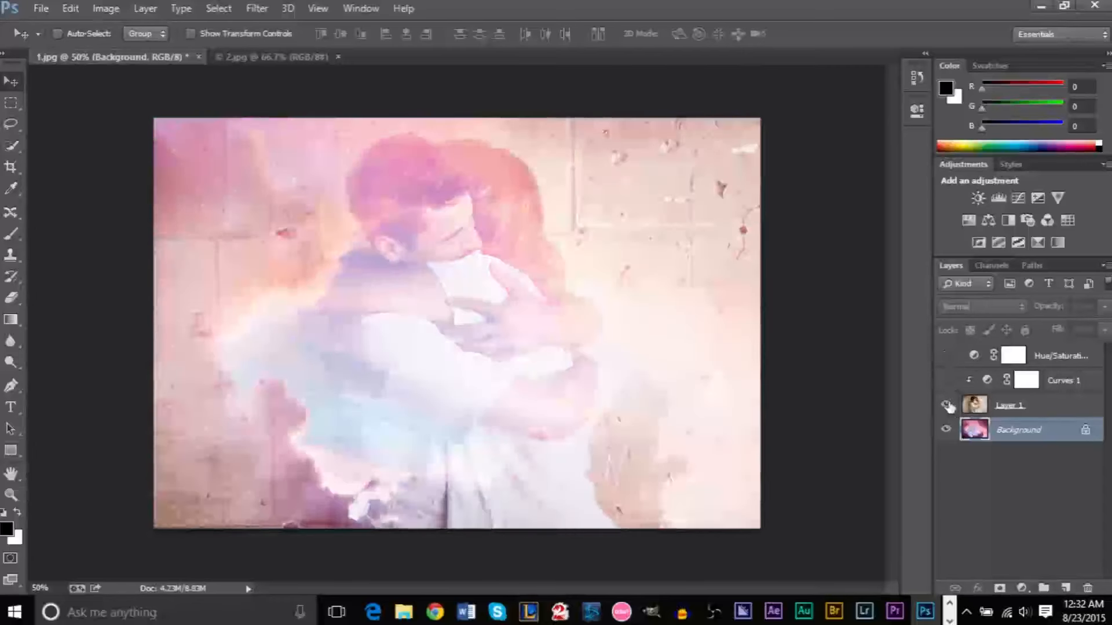
click(946, 405)
click(946, 405)
click(946, 380)
click(946, 355)
click(945, 357)
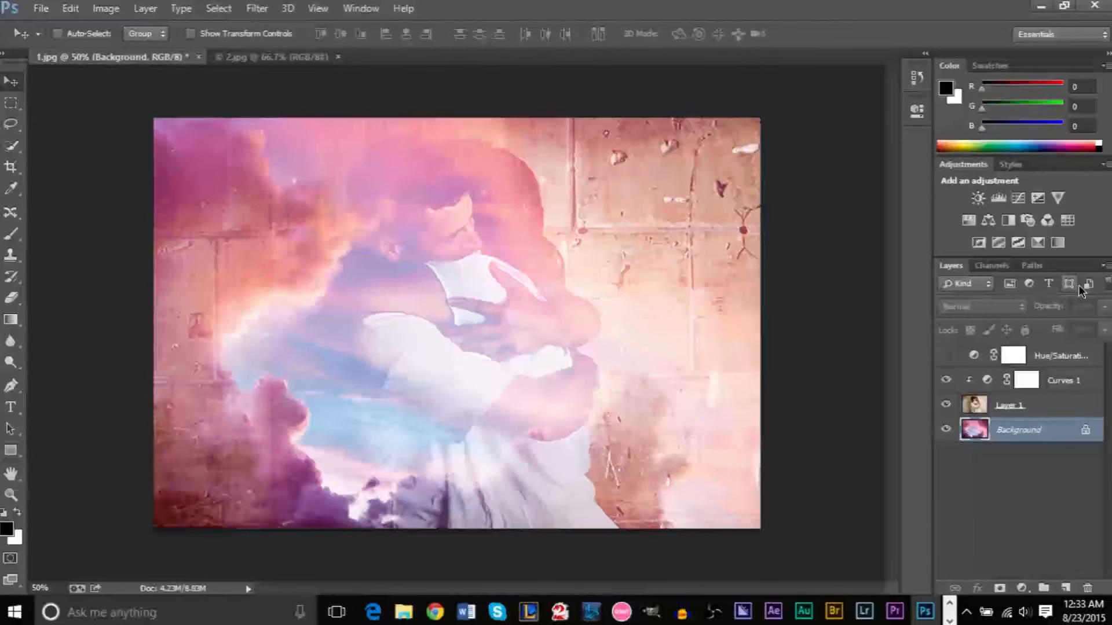
click(946, 357)
- Run through the blend modes of Layer 1 as far as Difference, and try Soft Light
click(1015, 413)
scroll(958, 308, down, 9)
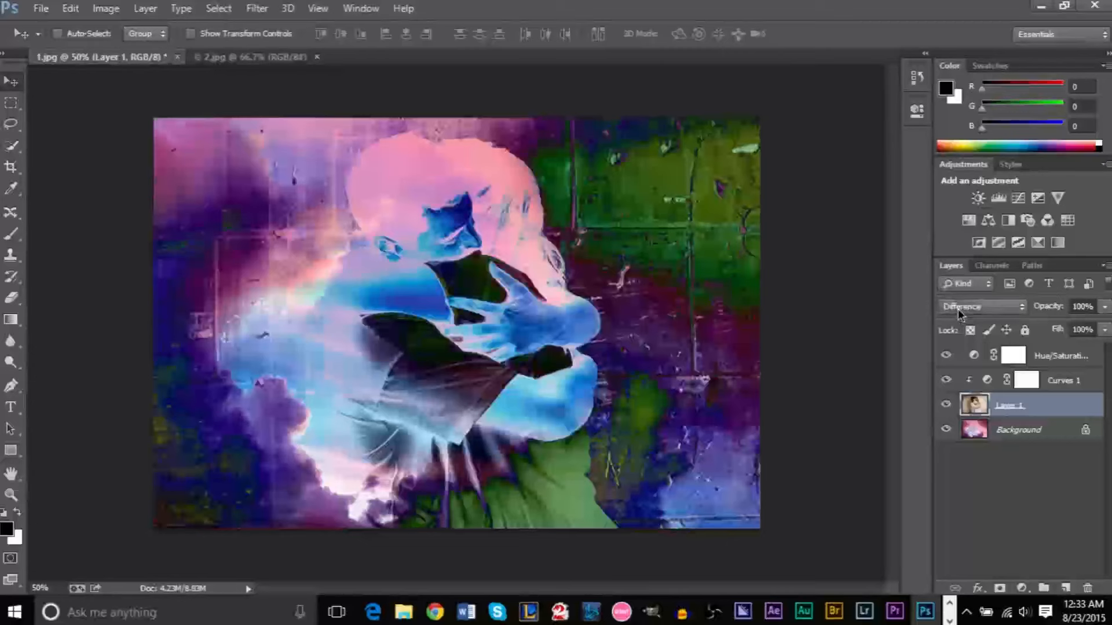
click(958, 308)
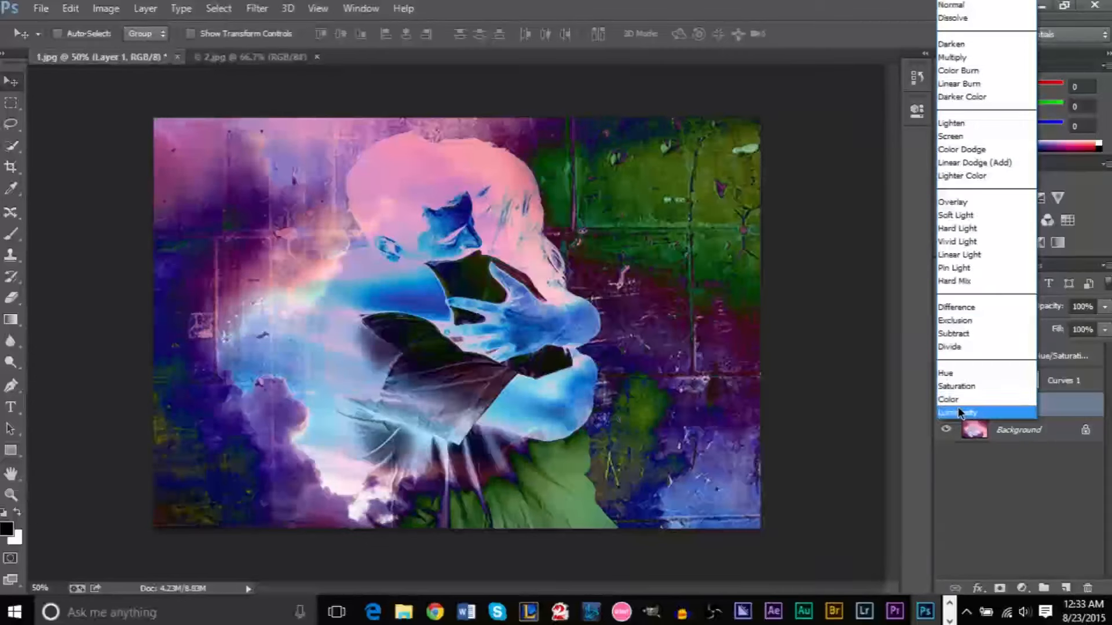
click(982, 220)
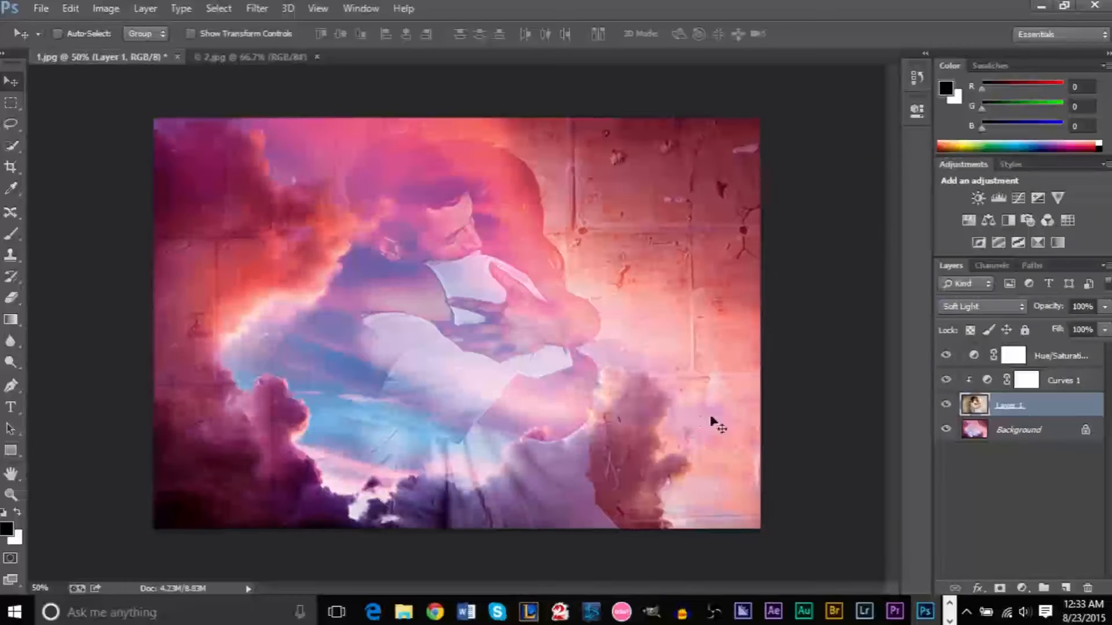
- Try Difference and Hard Light as the blend mode of Layer 1, and set it back to Screen
click(985, 307)
click(986, 304)
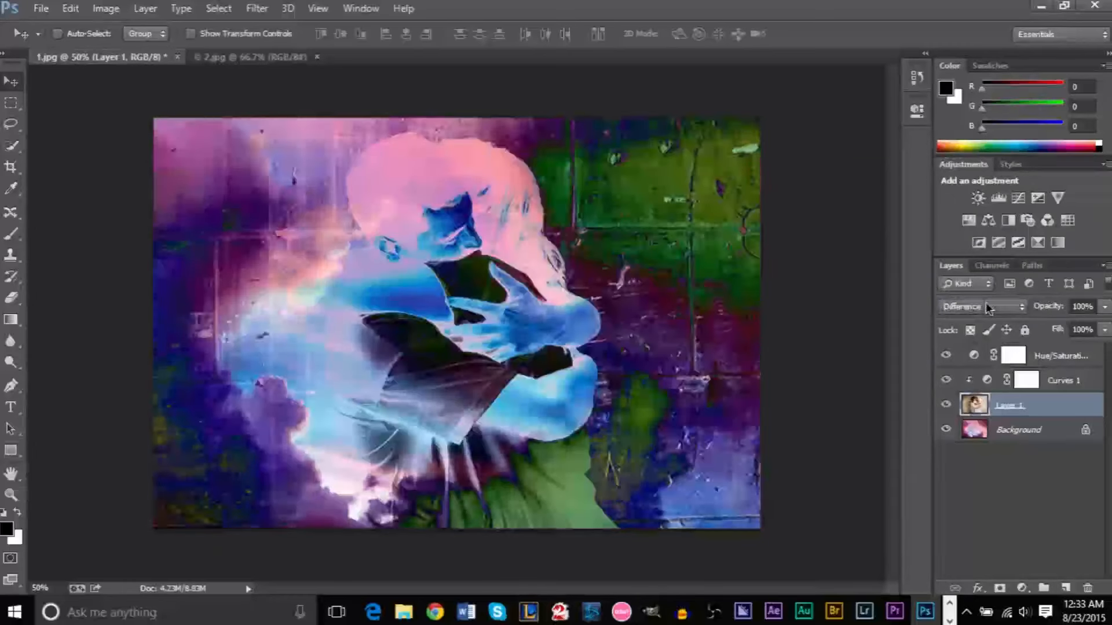
click(987, 304)
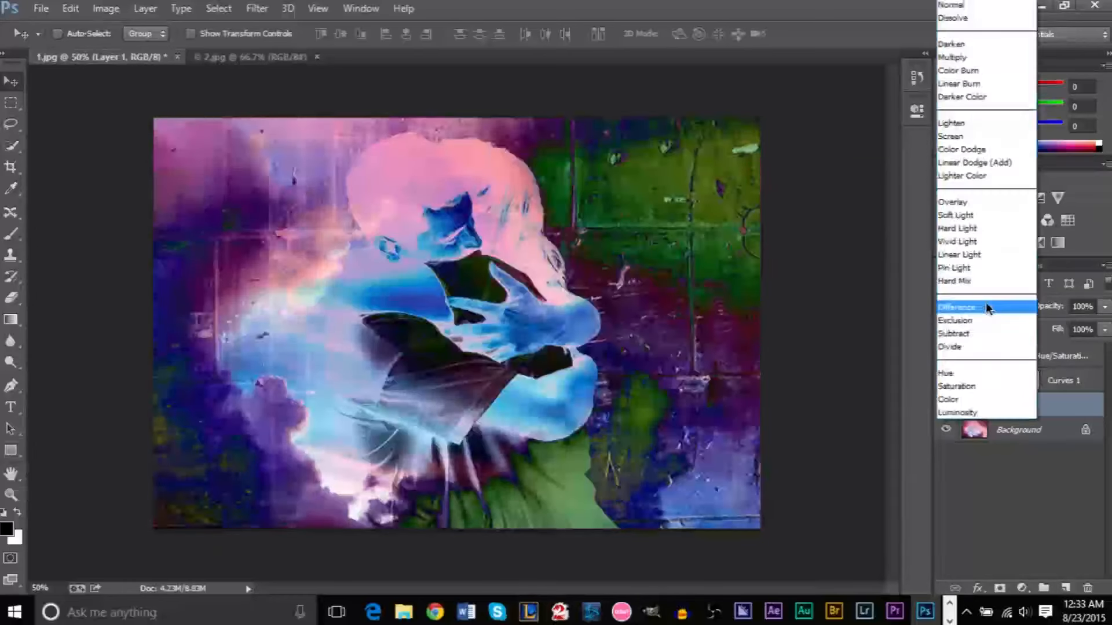
click(973, 229)
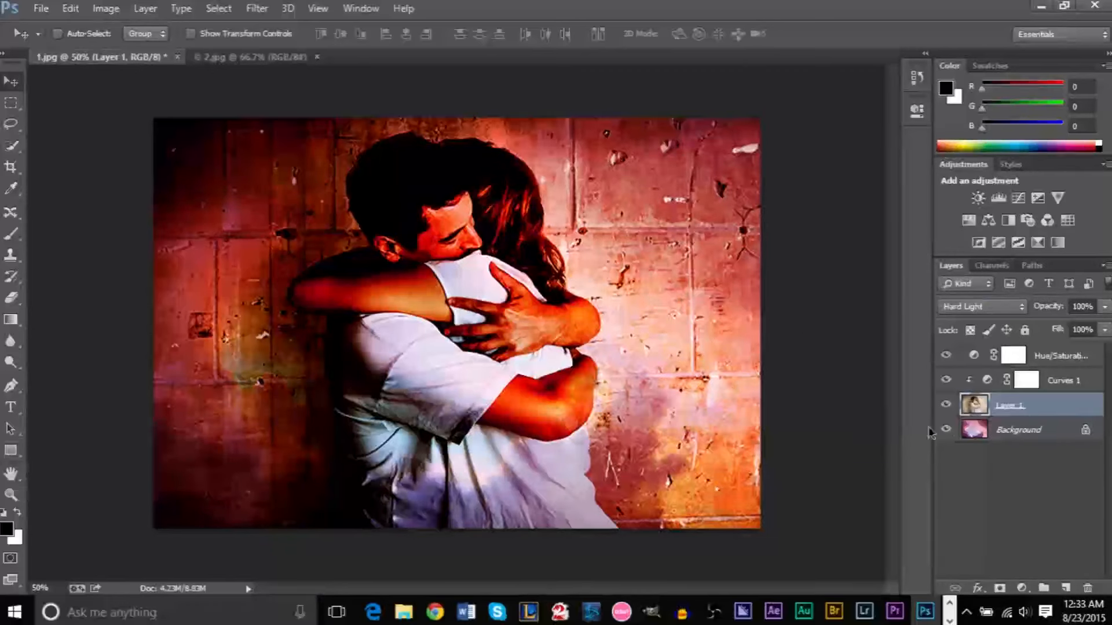
click(988, 301)
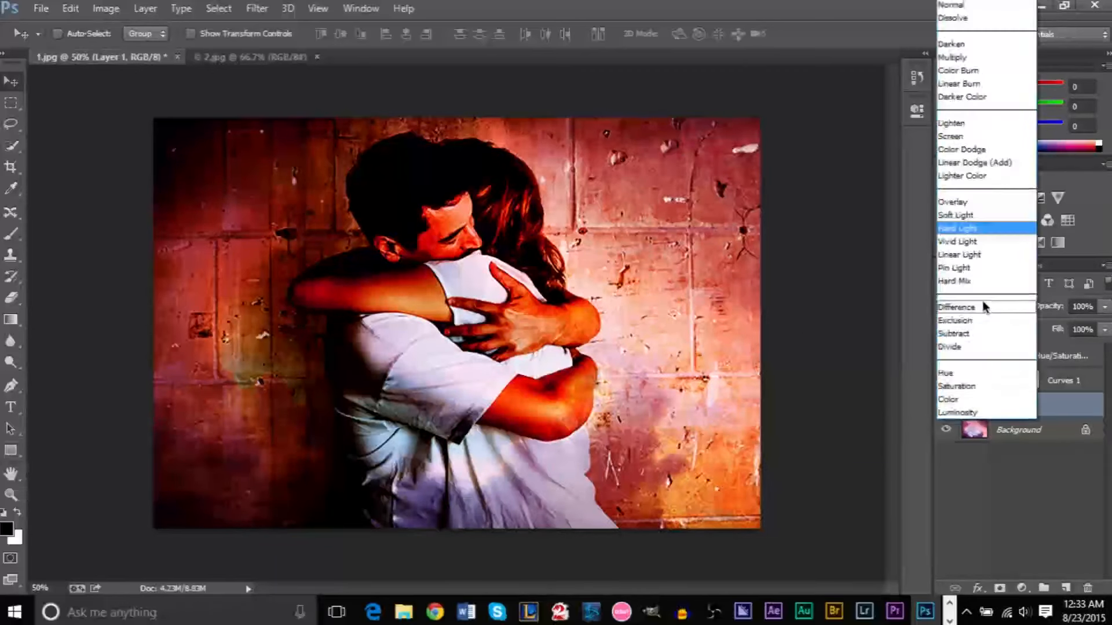
click(986, 136)
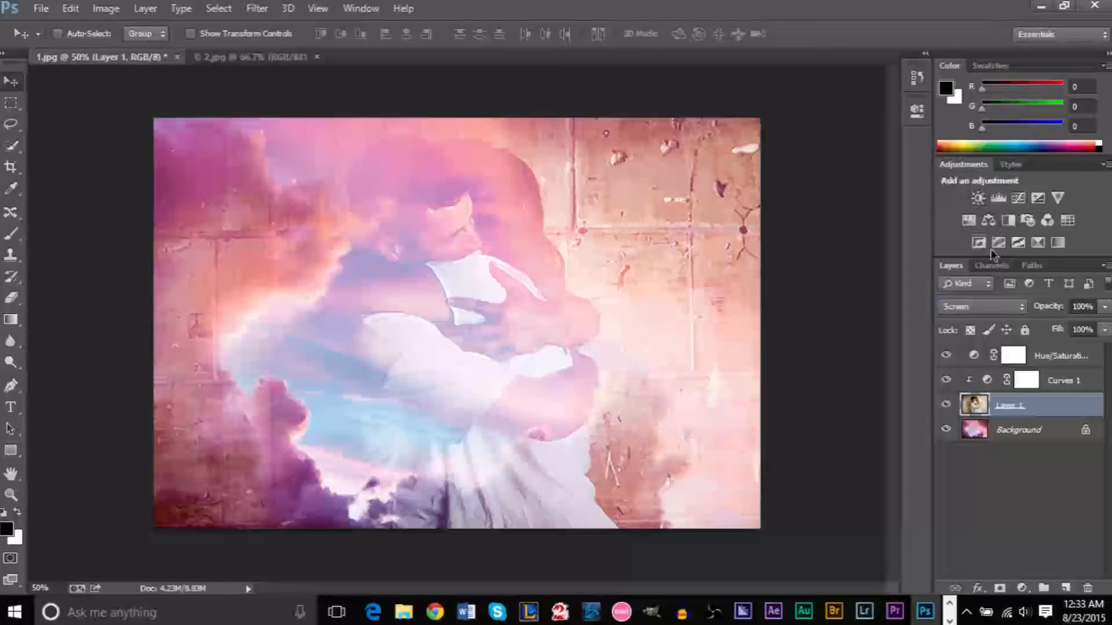
double_click(984, 431)
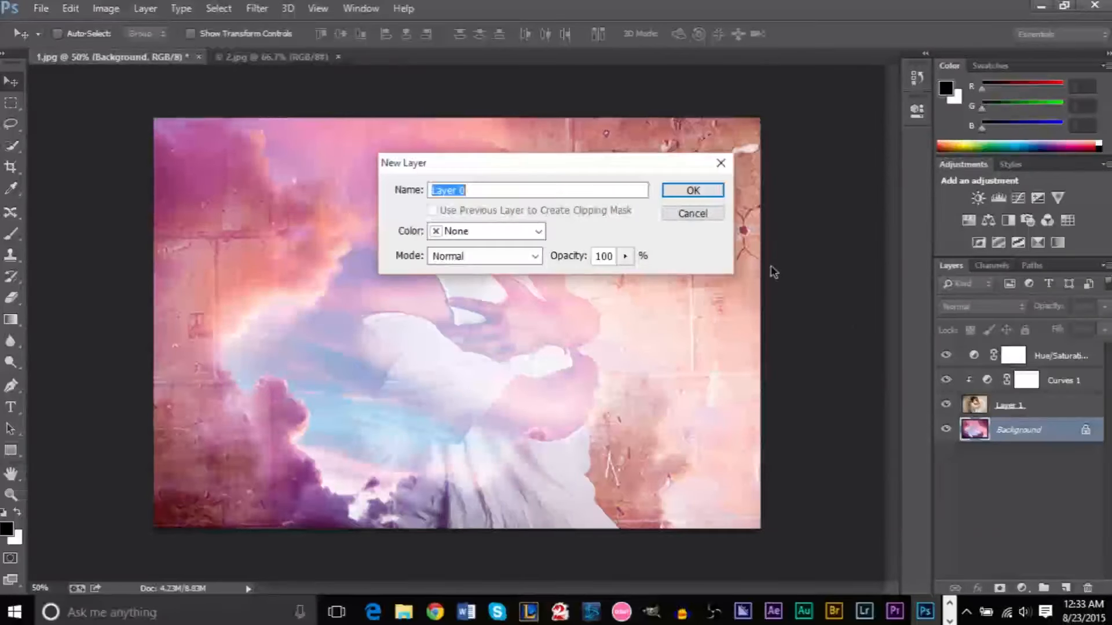
click(677, 213)
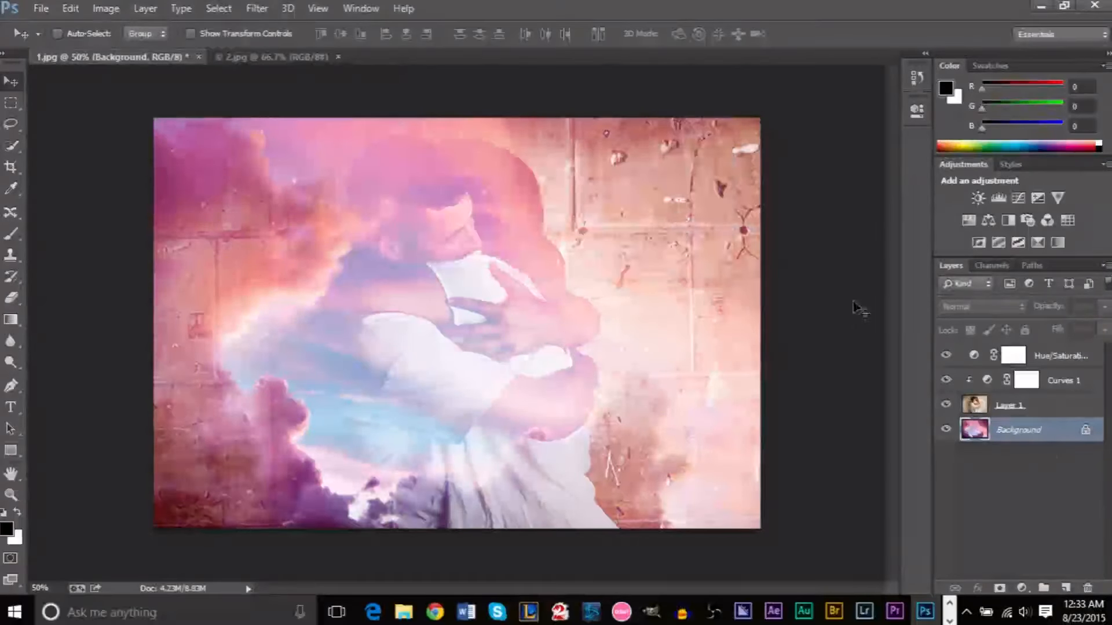